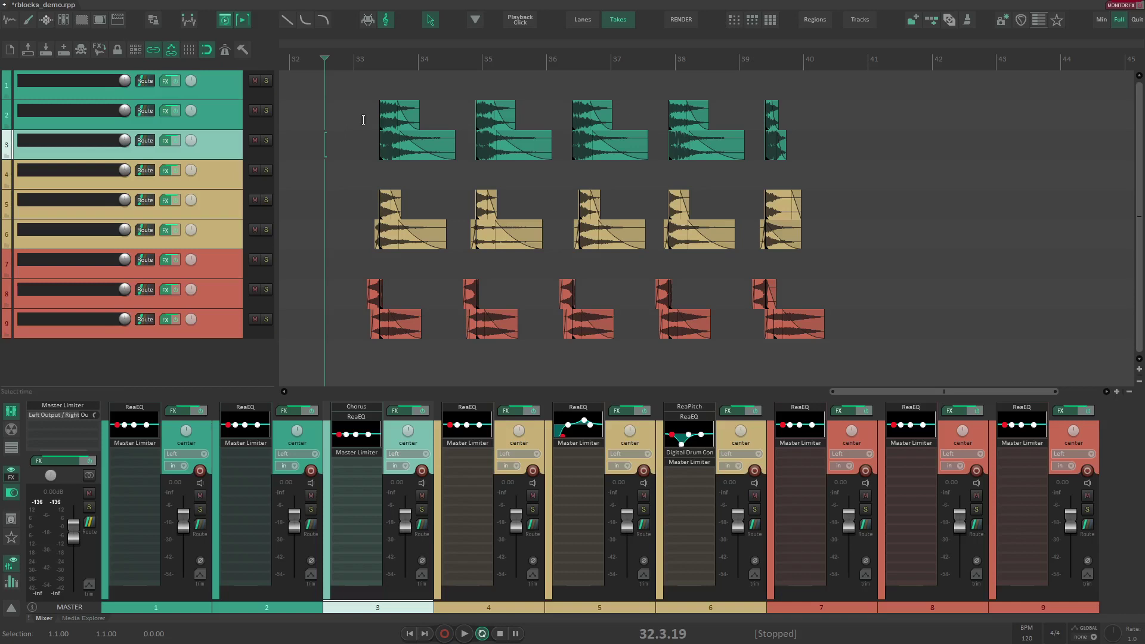
Step: Play back the layered clips from just before the first group, and stop after the last group
left_click(363, 117)
key("space")
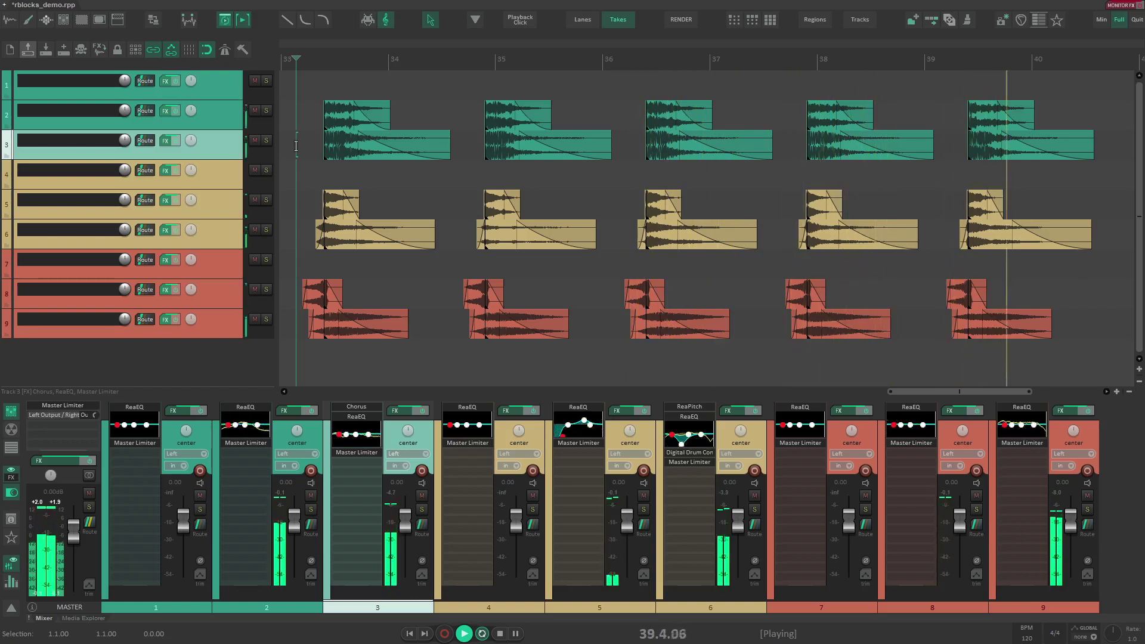
key("space")
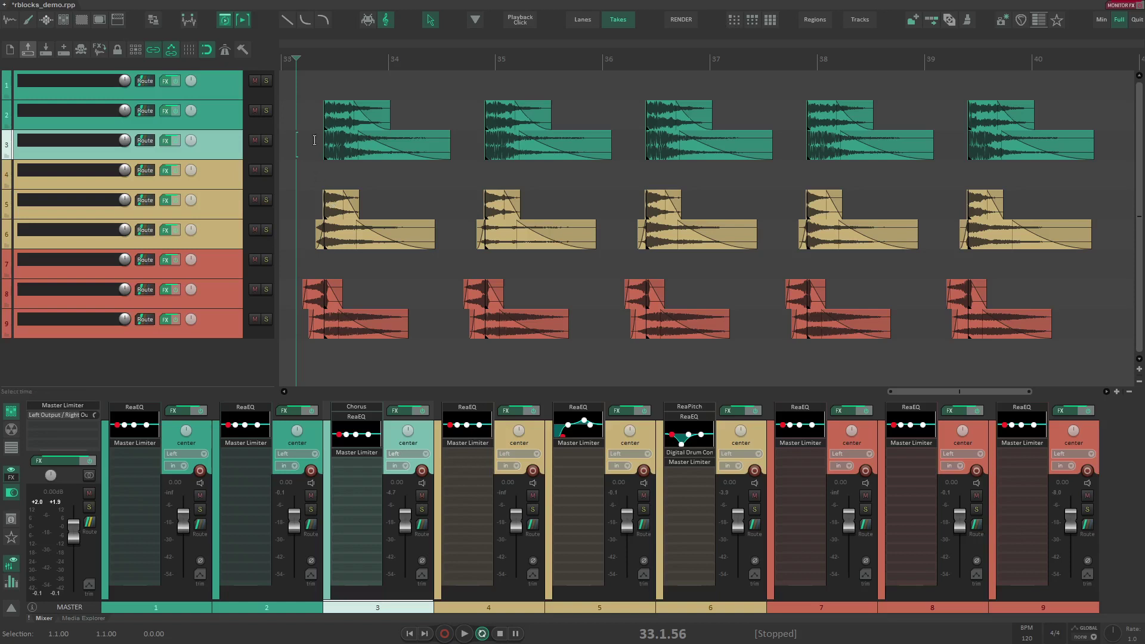
Step: Create render blocks for the five clip groups on tracks 2 and 3, named explosion with 01 indexing and the @ prefix
left_click_drag(307, 81, 1042, 168)
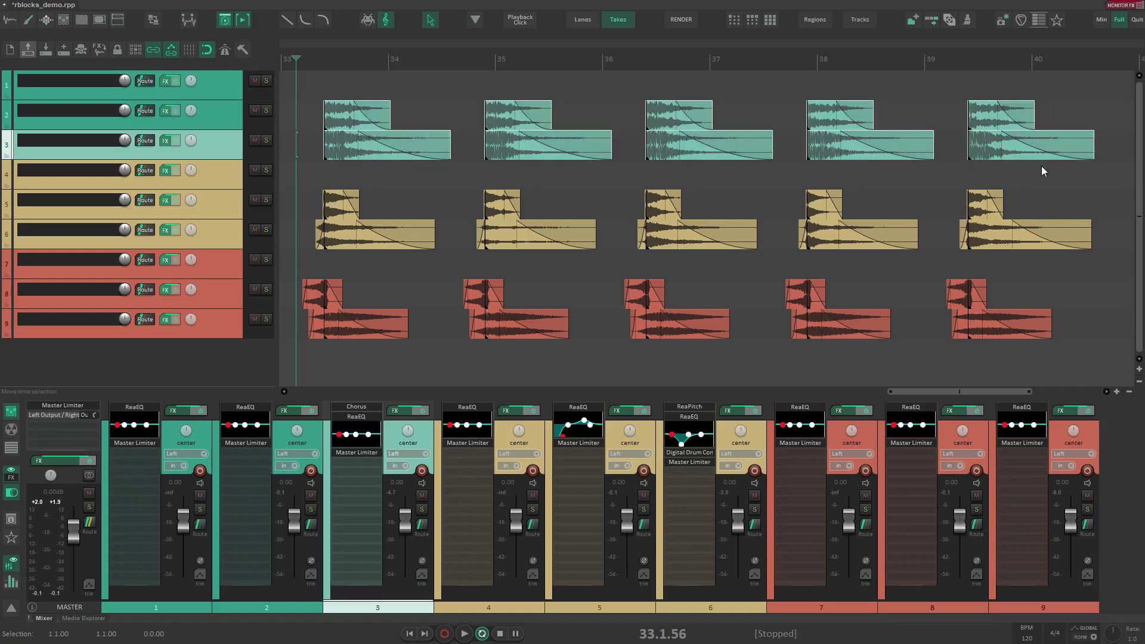
key("r")
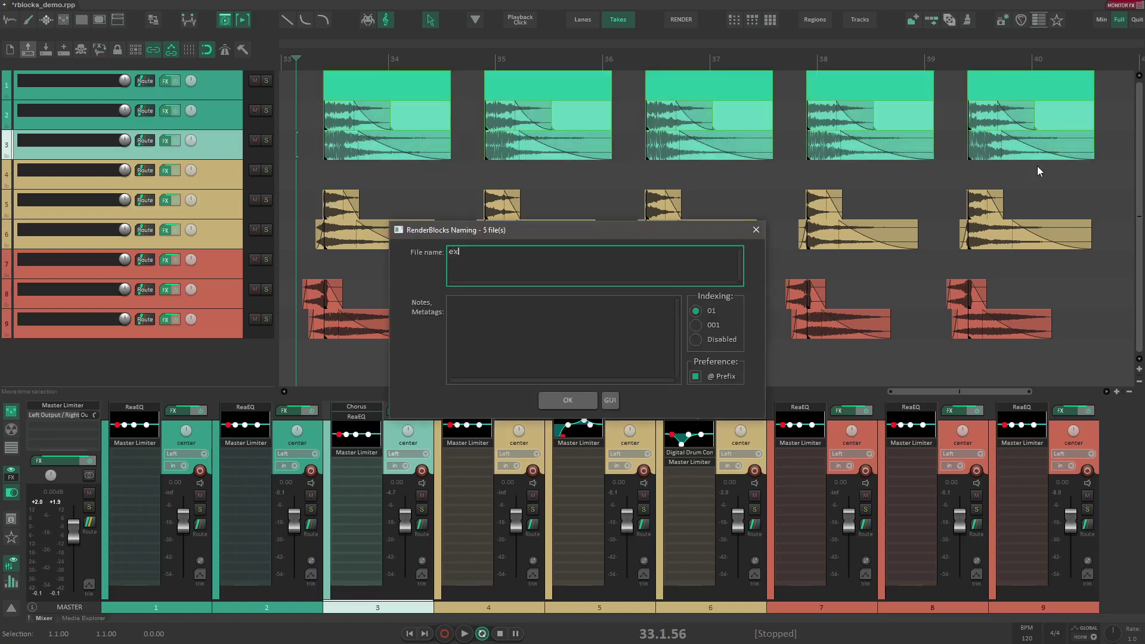
type("explosion")
key("Return")
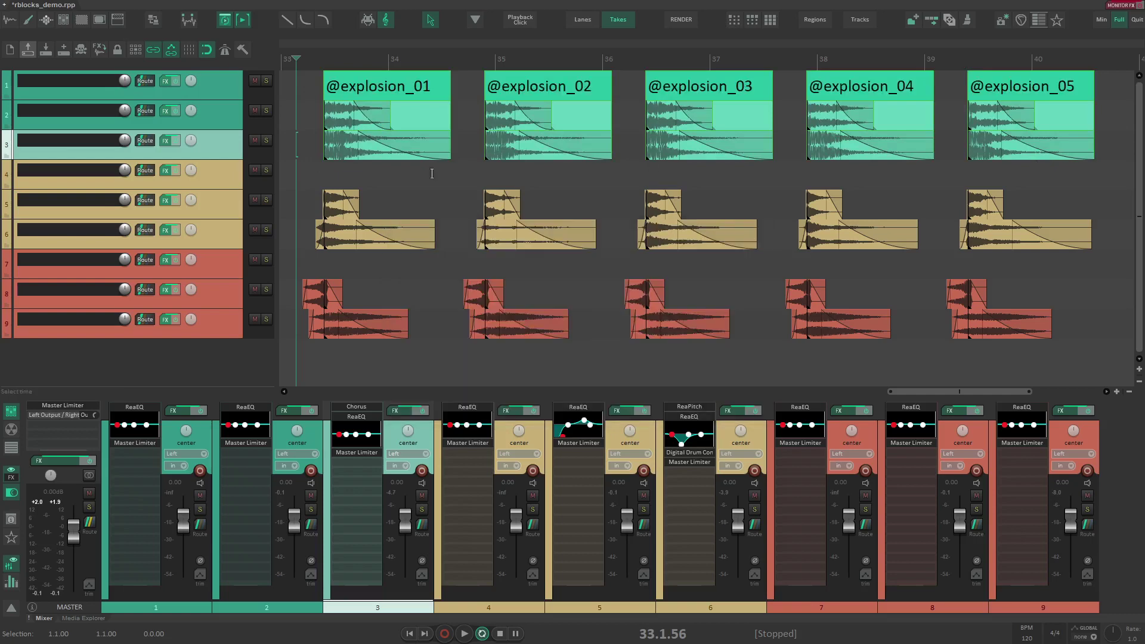
Step: Create render blocks for the five clip groups on tracks 5 and 6, named debris with 01 indexing
left_click_drag(317, 188, 1118, 240)
key("ctrl+shift+r")
type("debris")
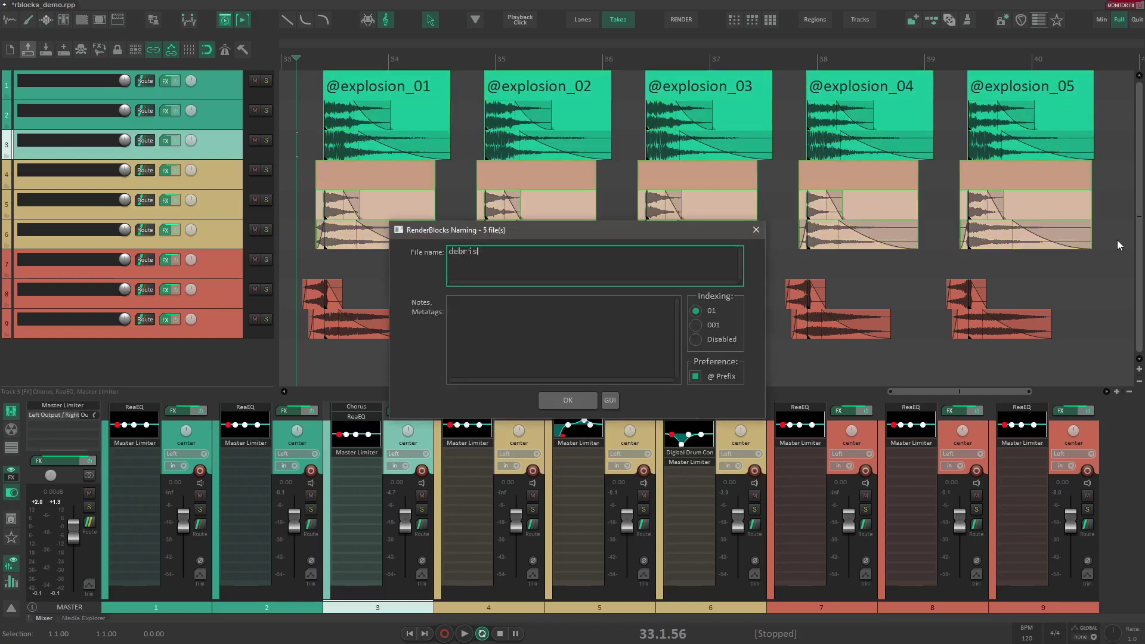
key("Return")
Step: Create render blocks for the five clip groups on tracks 8 and 9, named whoosh
left_click(307, 262)
left_click_drag(307, 261, 1121, 373)
key("ctrl+shift+r")
type("whoosh")
key("Return")
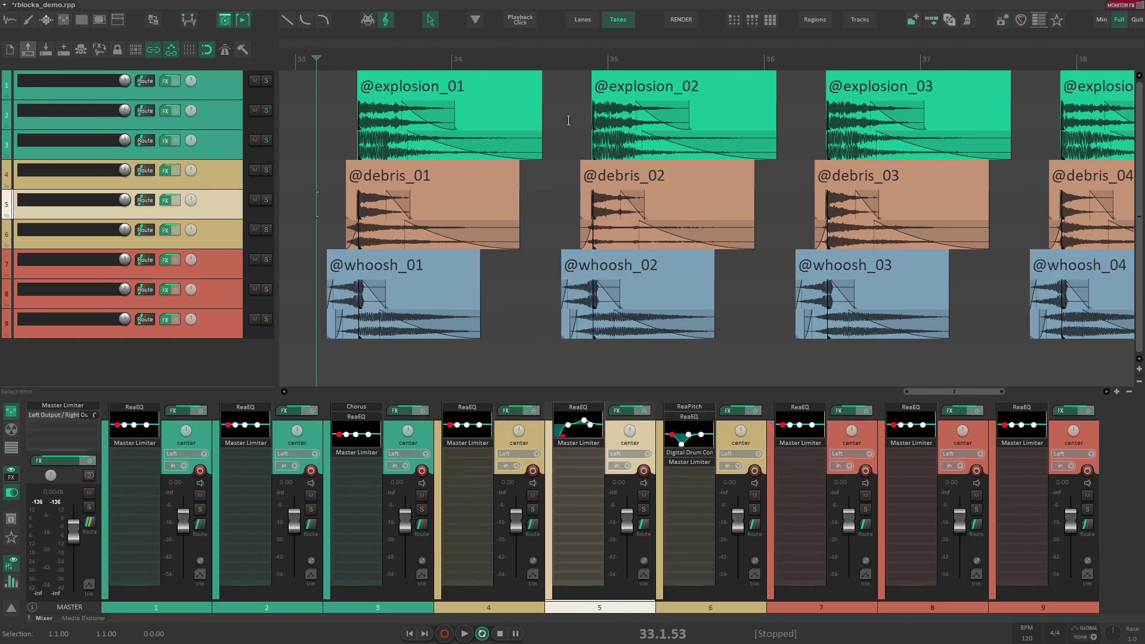
Step: Set a time range spanning all explosion, debris and whoosh blocks and render them
left_click_drag(795, 124, 525, 151)
scroll(525, 151, "down", 4)
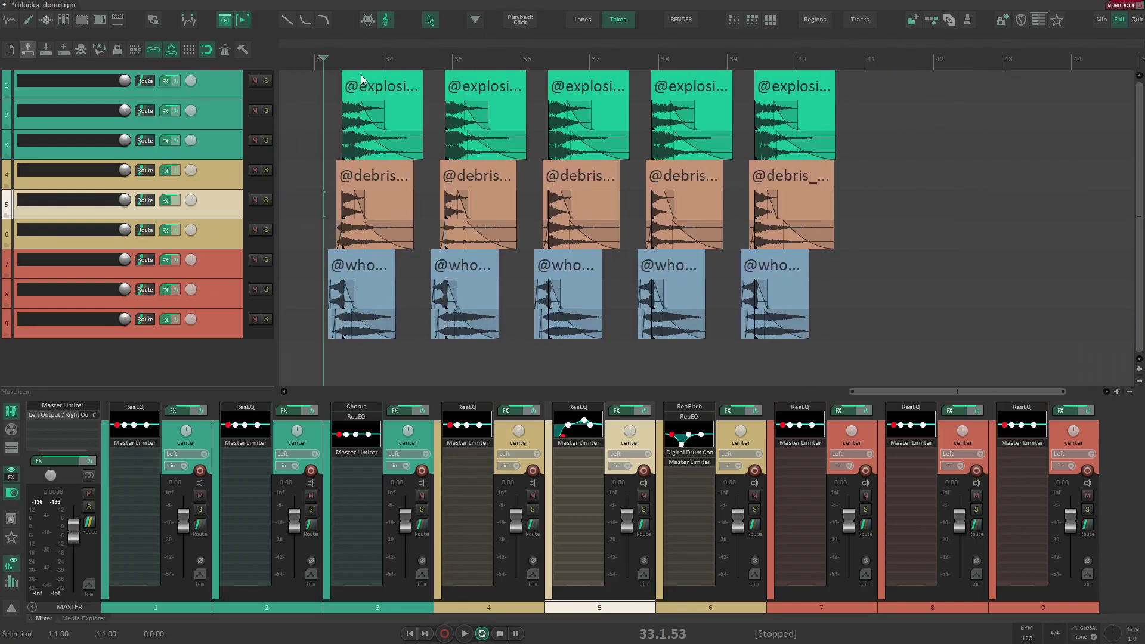
left_click_drag(316, 91, 859, 110)
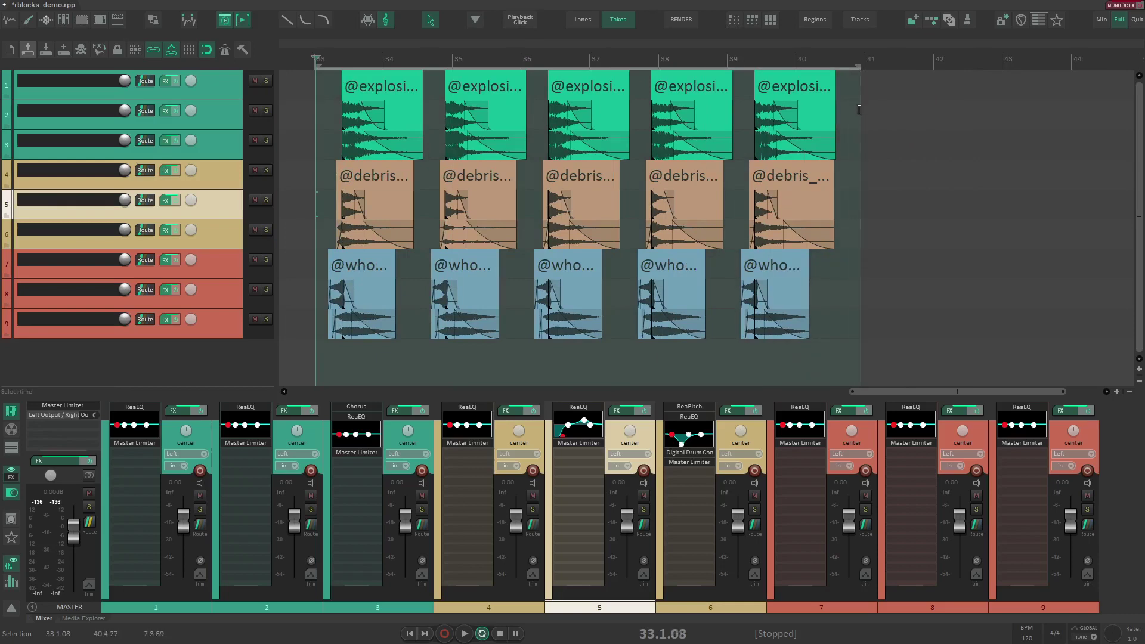
left_click(677, 20)
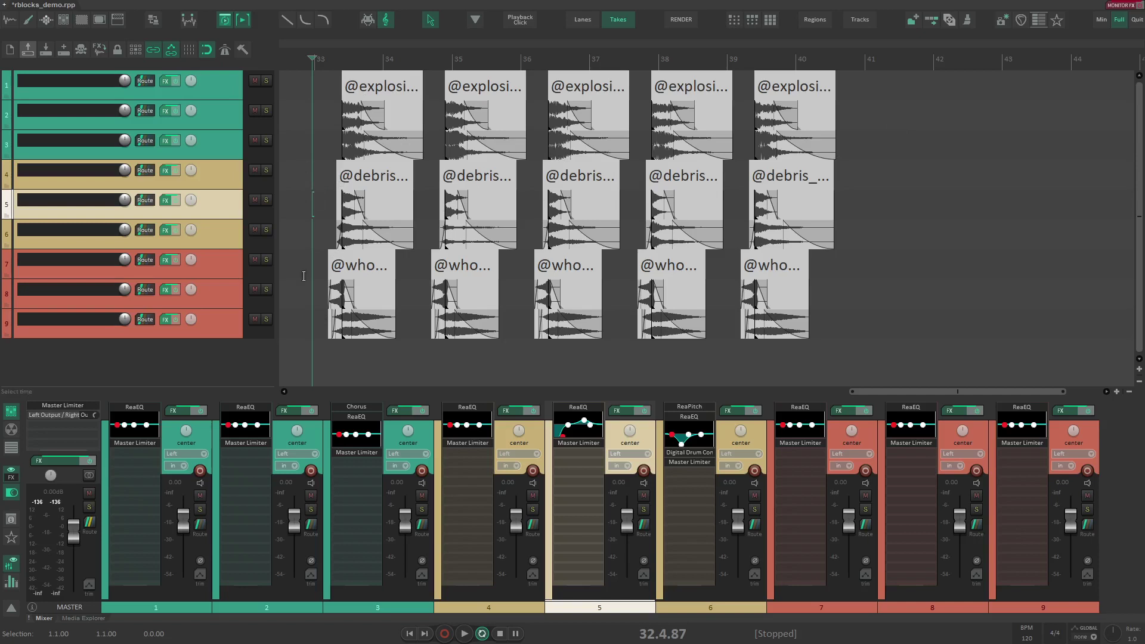
Step: Unlink the five debris blocks and shorten the ends of all debris clips on track 6
left_click_drag(321, 172, 860, 238)
key("u")
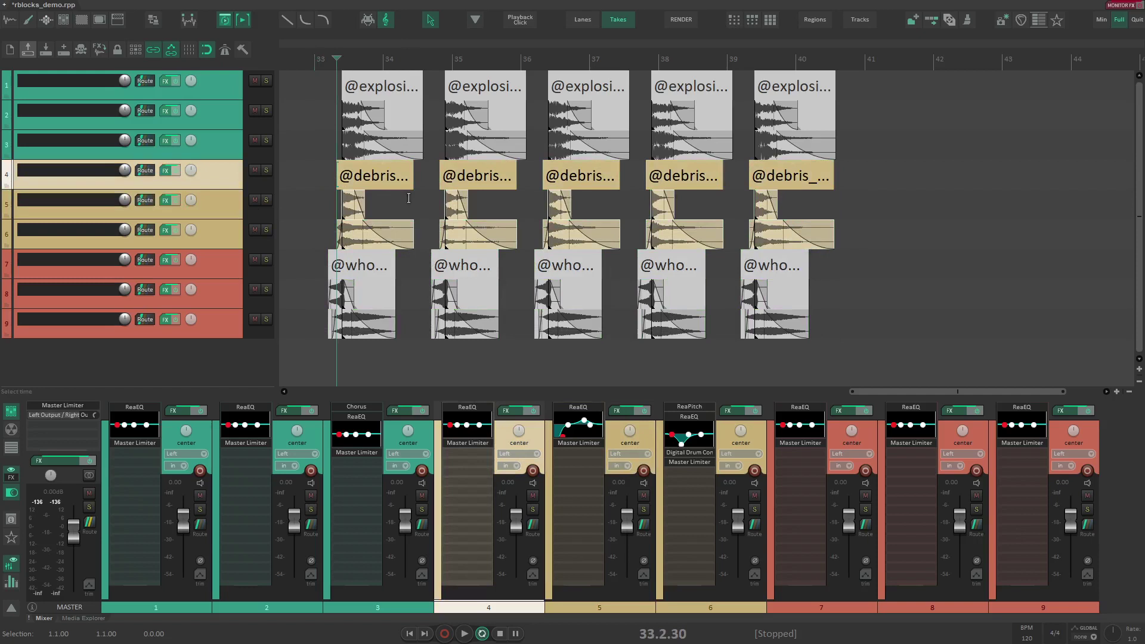
left_click(409, 197)
left_click_drag(395, 227, 814, 238)
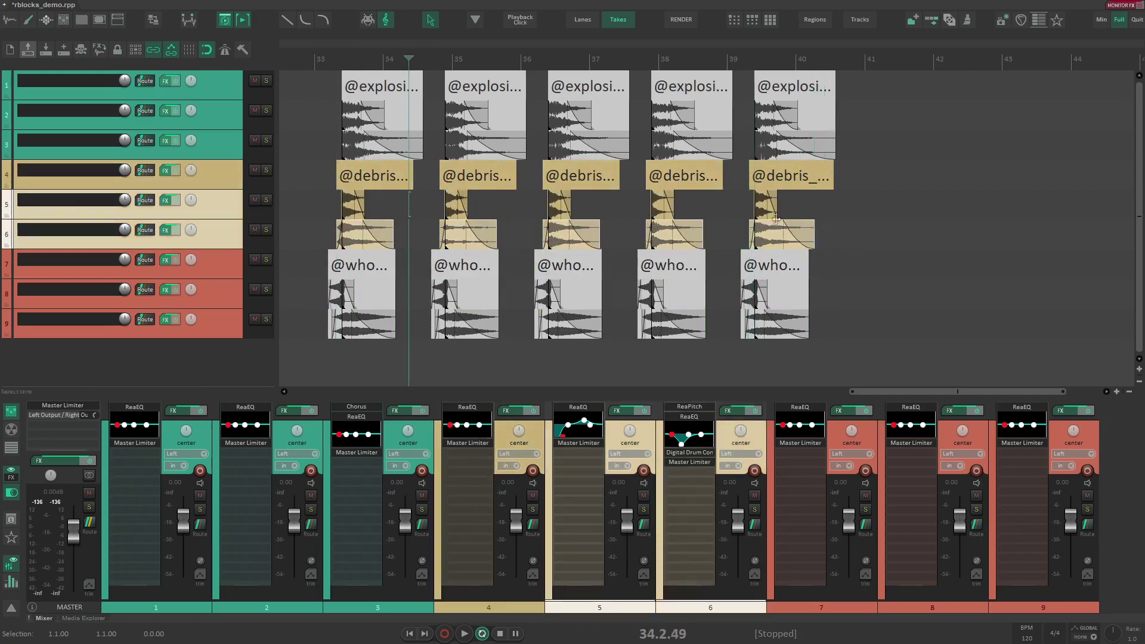
left_click_drag(766, 205, 316, 205)
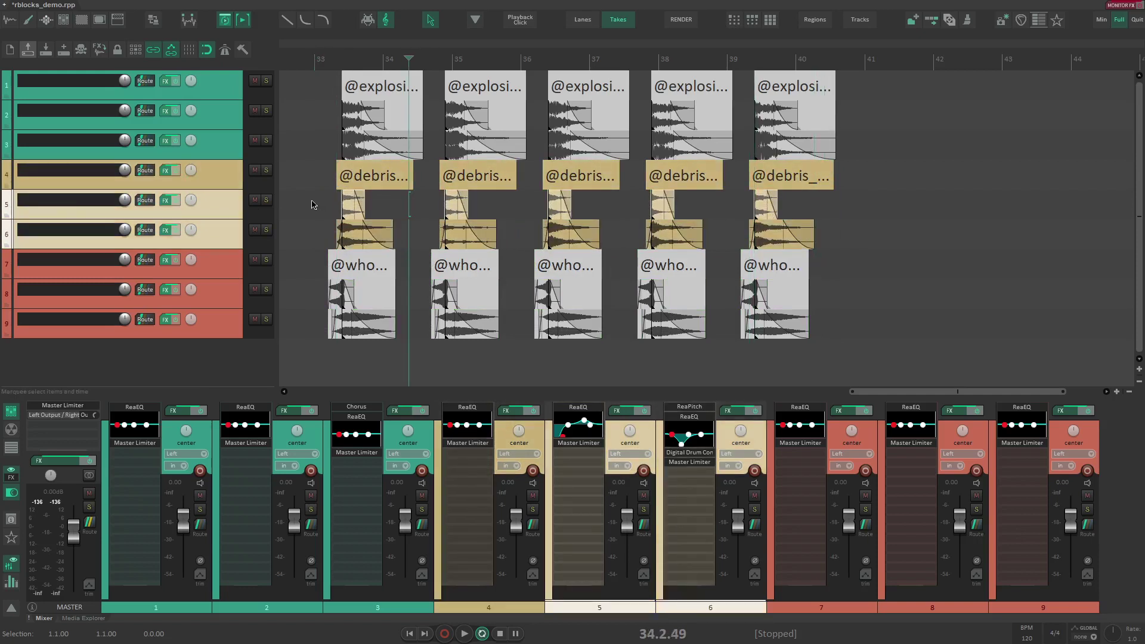
Step: Refit the debris blocks to the shortened clips, re-render the five files and check them in the Export folder
left_click(323, 173)
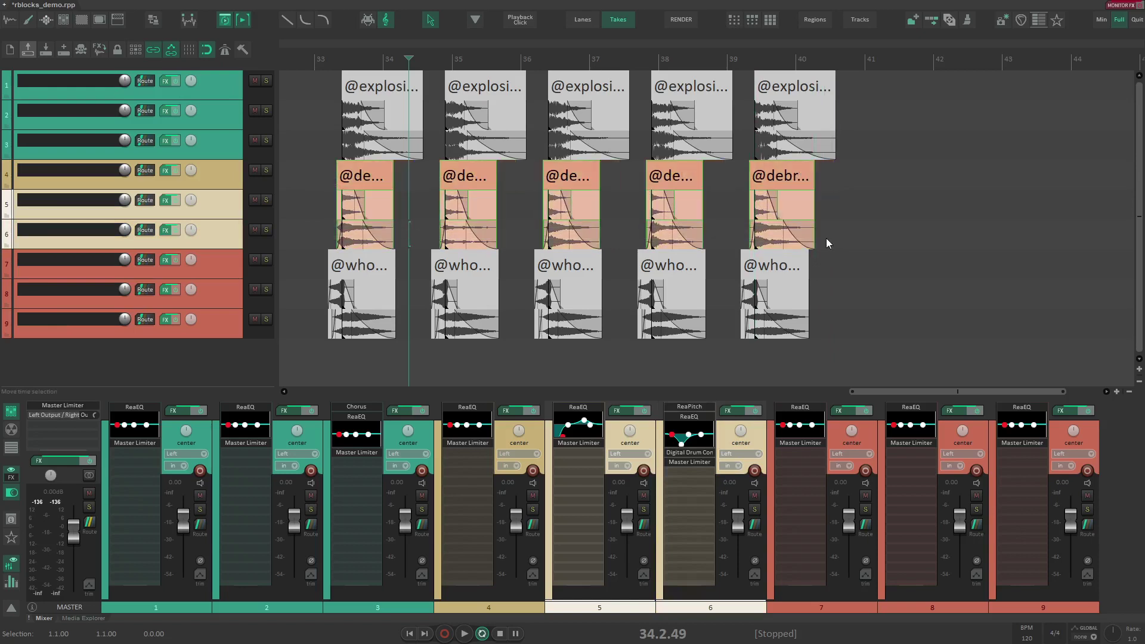
left_click_drag(324, 174, 849, 237)
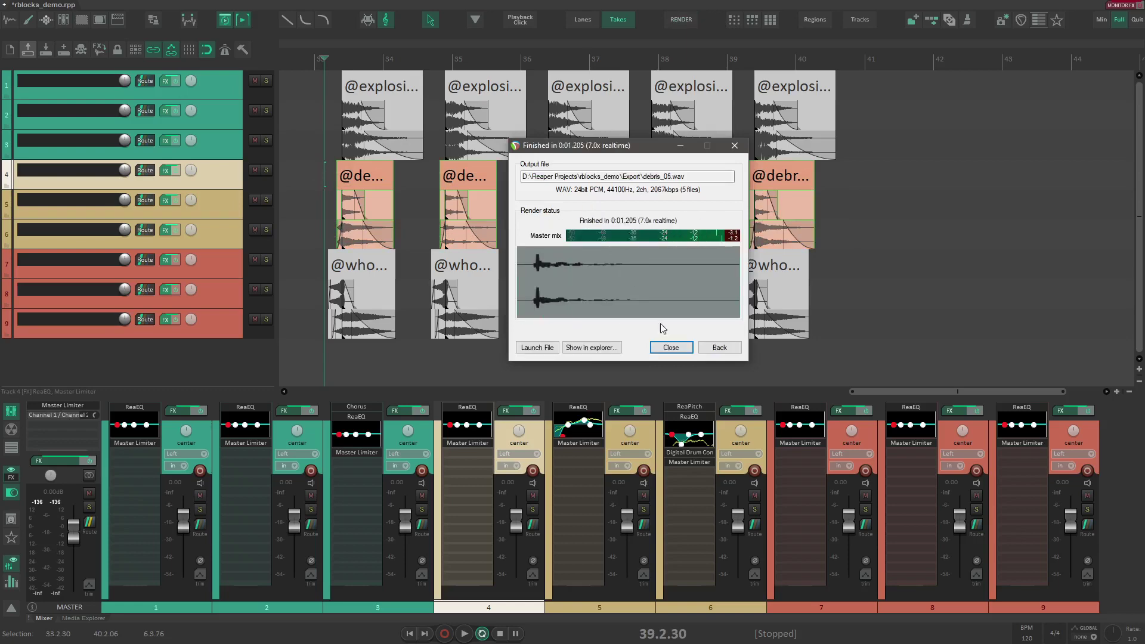
left_click(592, 347)
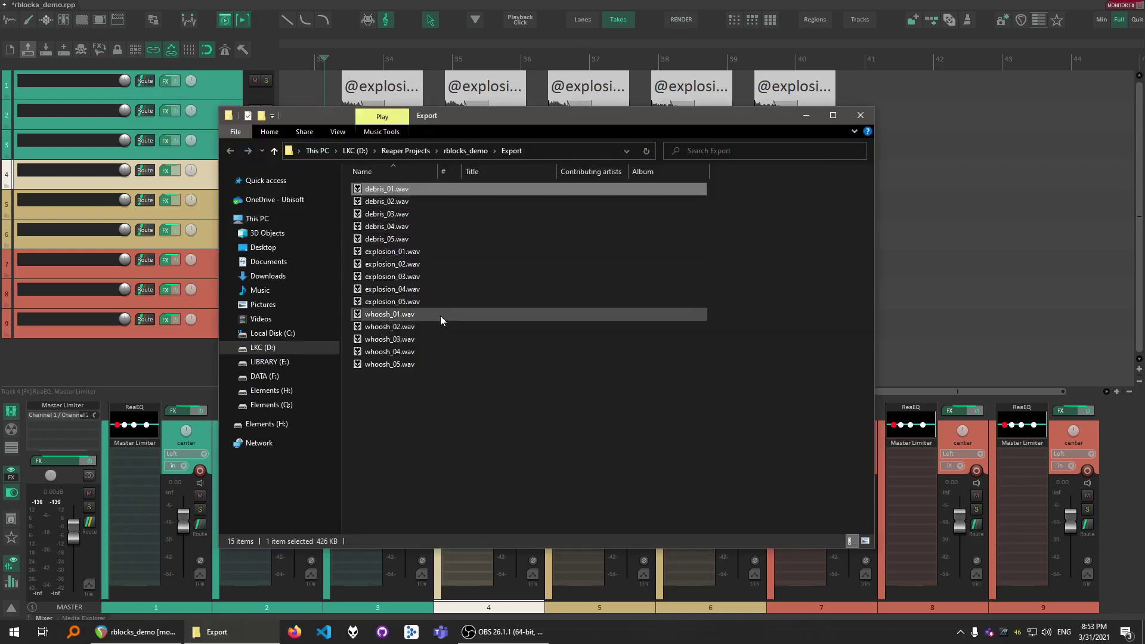
left_click(313, 162)
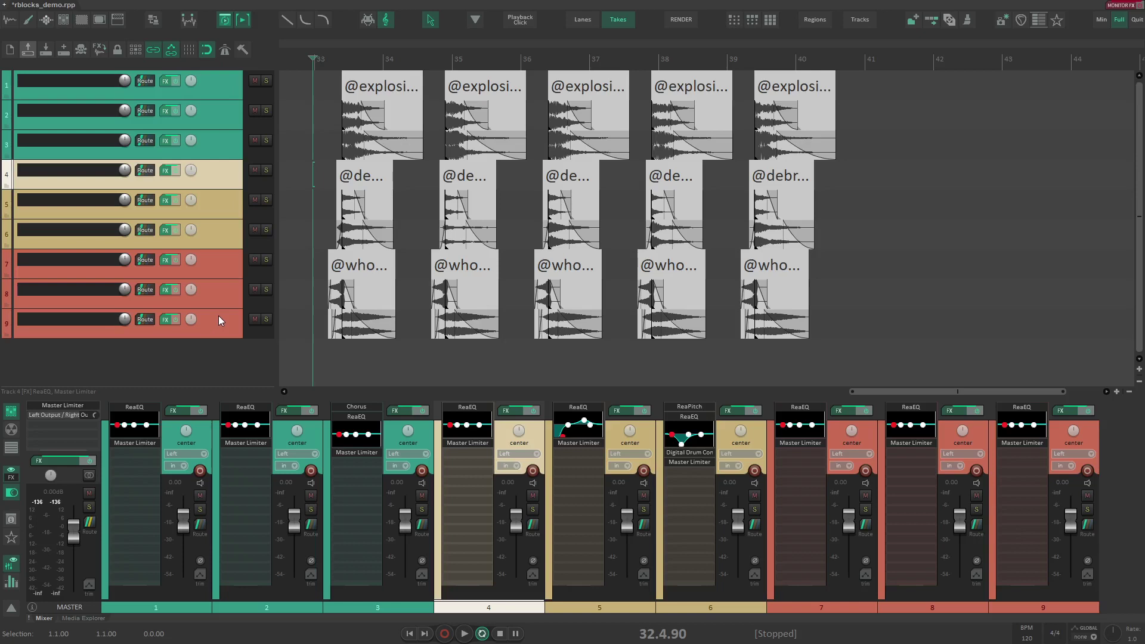
Step: Try nesting tracks 2–3, 5–6 and 8–9 as children of tracks 1, 4 and 7, and undo the nesting
left_click_drag(225, 117, 221, 100)
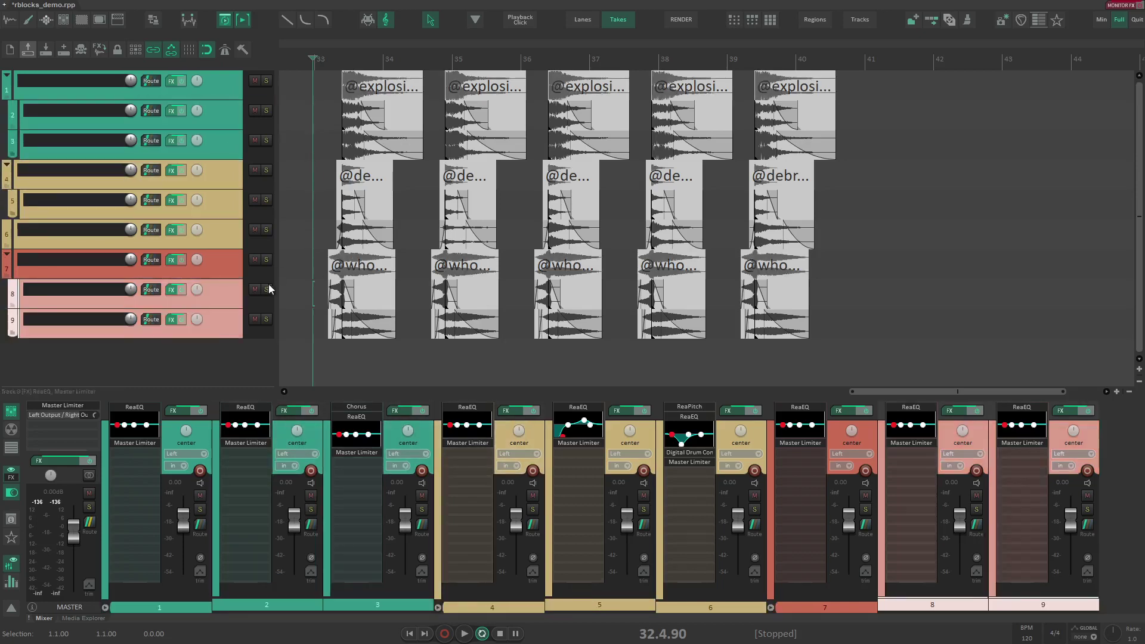
key("ctrl+z")
key("ctrl+z")
key("ctrl+z")
key("ctrl+z")
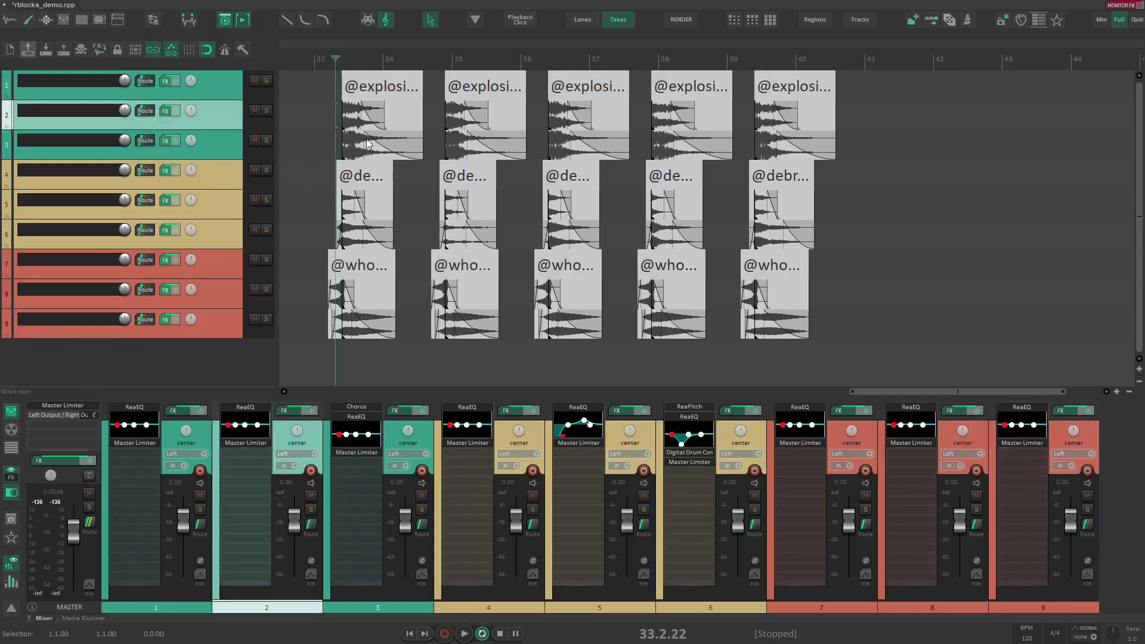
Step: Remove all explosion, debris and whoosh render blocks while keeping their audio clips
scroll(343, 166, "up", 3)
scroll(348, 181, "down", 2)
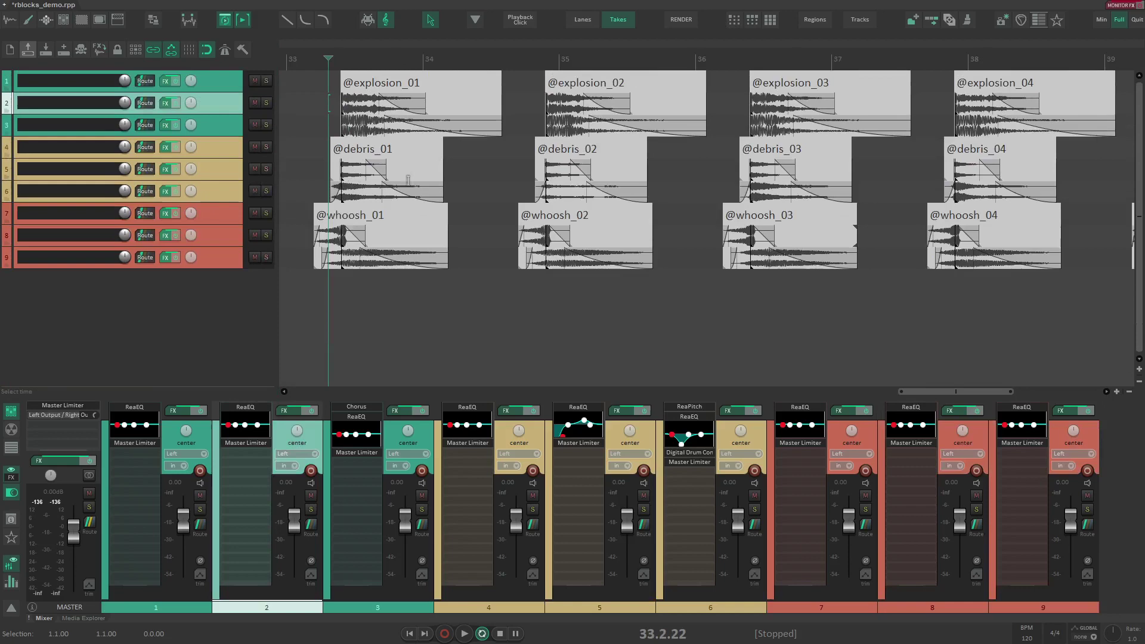
scroll(470, 169, "right", 2)
left_click_drag(679, 144, 618, 187)
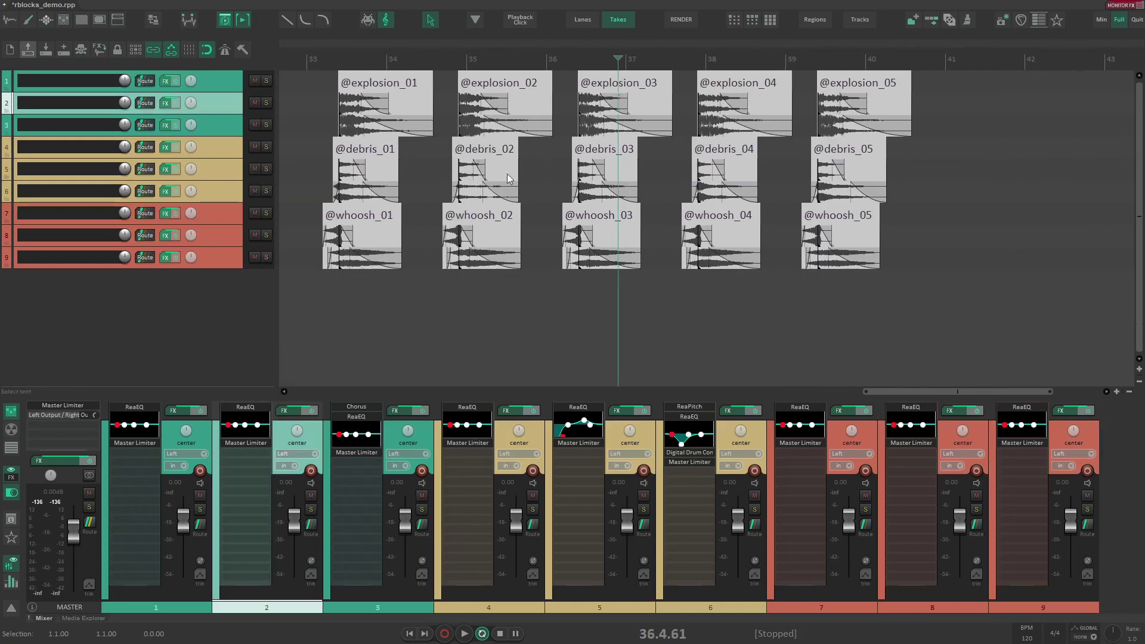
left_click(322, 102)
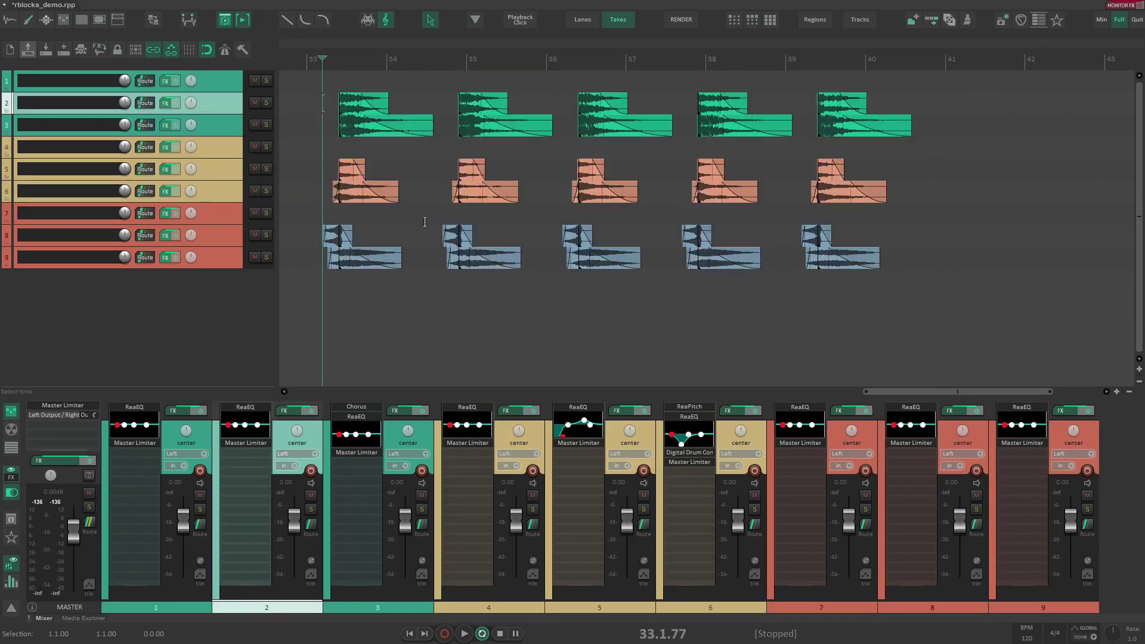
Step: Delete the empty tracks above the debris clips and above the whoosh clips
left_click(219, 148)
key("Delete")
key("Return")
left_click(220, 188)
key("Delete")
key("Return")
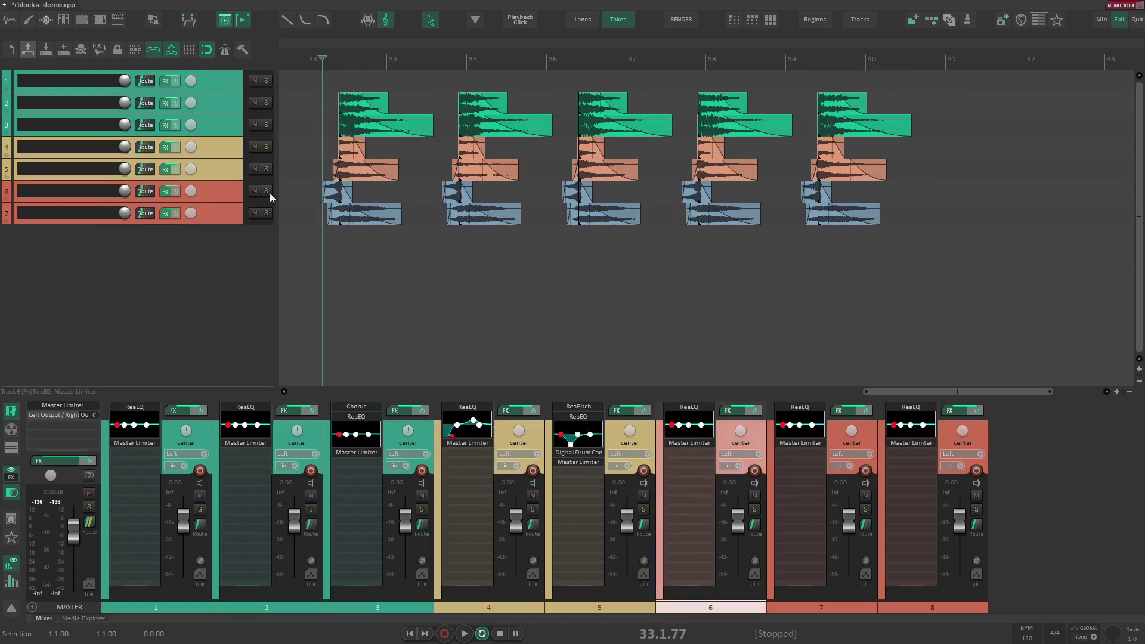
Step: Try creating a render block for the first explosion group and one for the first debris group without an empty track above it
left_click_drag(315, 91, 365, 170)
key("g")
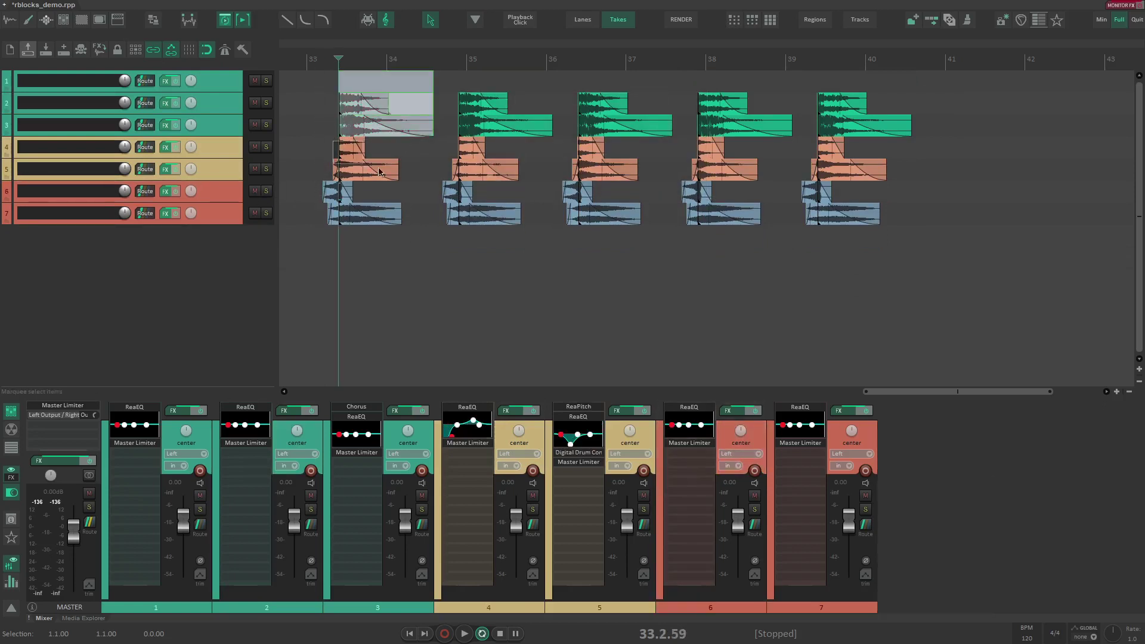
left_click_drag(365, 170, 377, 172)
key("g")
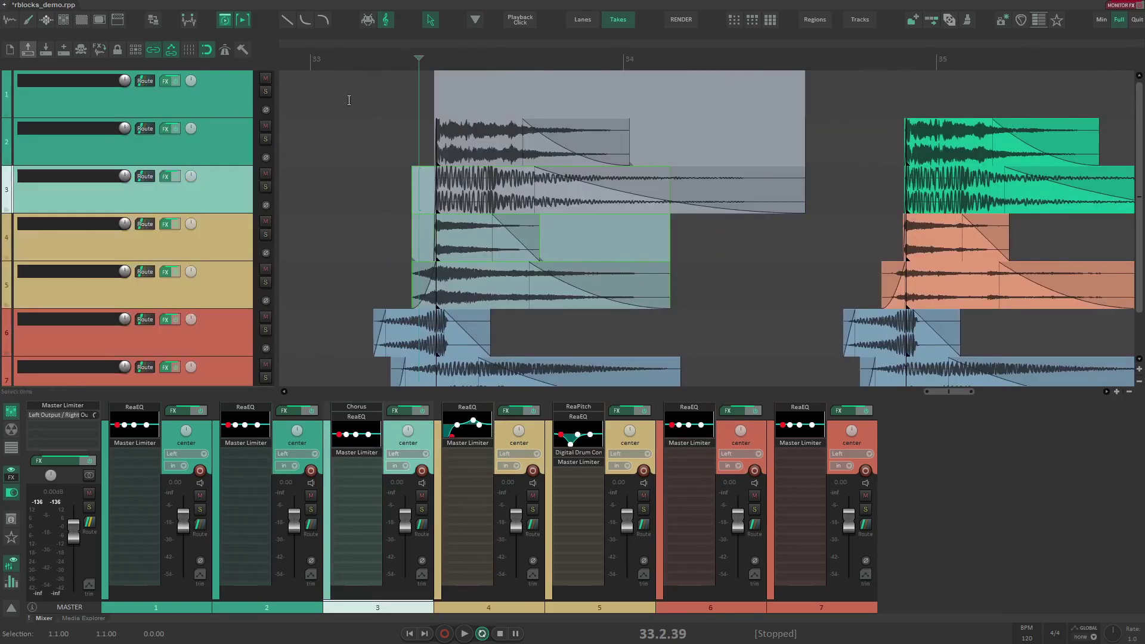
Step: Remove the test render blocks from the first explosion and debris groups
left_click_drag(350, 100, 746, 304)
key("u")
scroll(597, 268, "down", 1)
left_click(683, 272)
scroll(692, 272, "down", 1)
scroll(695, 272, "down", 3)
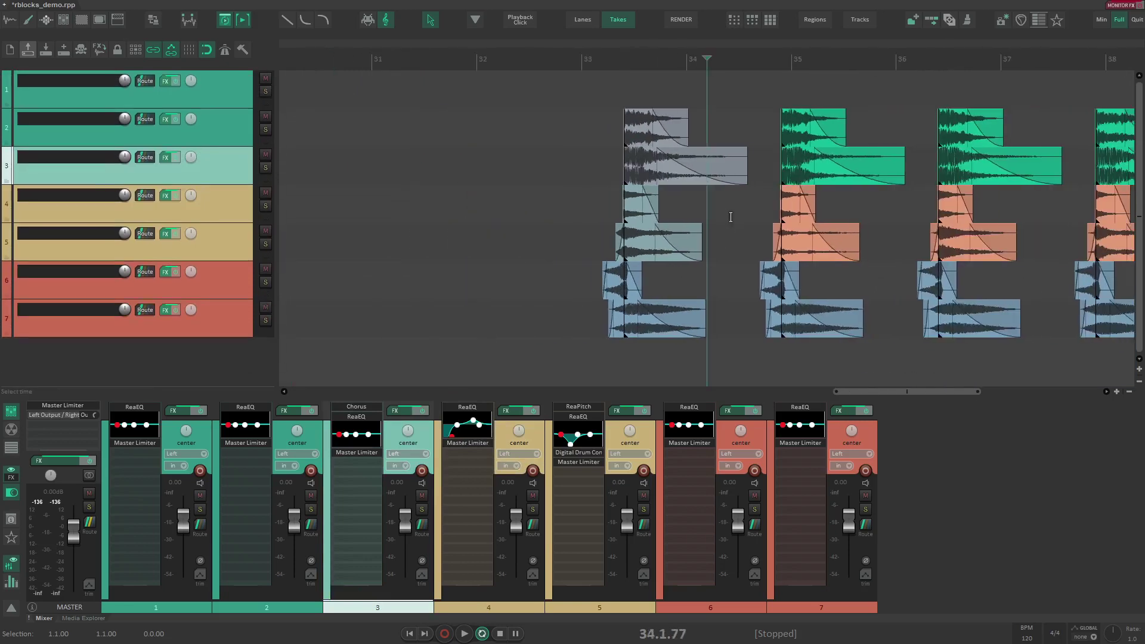
left_click_drag(729, 218, 492, 206)
Step: Undo the test block edits and the deletion of the two empty tracks
key("ctrl+z")
key("ctrl+z")
key("ctrl+z")
key("ctrl+z")
key("ctrl+z")
key("ctrl+z")
key("ctrl+z")
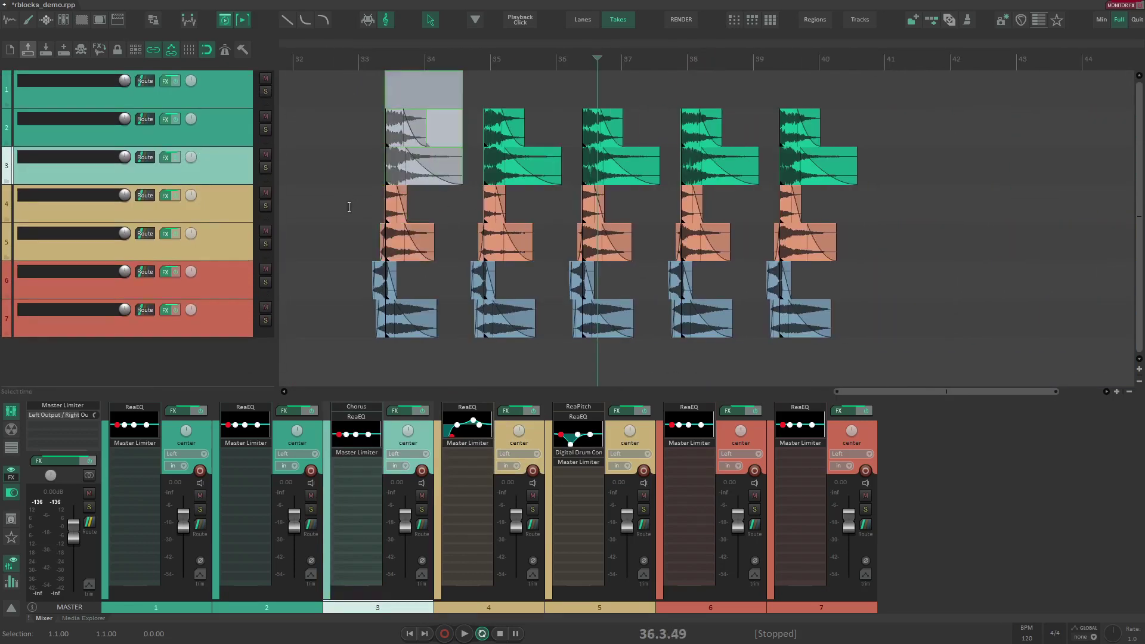
key("ctrl+z")
key("ctrl+z")
key("ctrl+z")
key("ctrl+z")
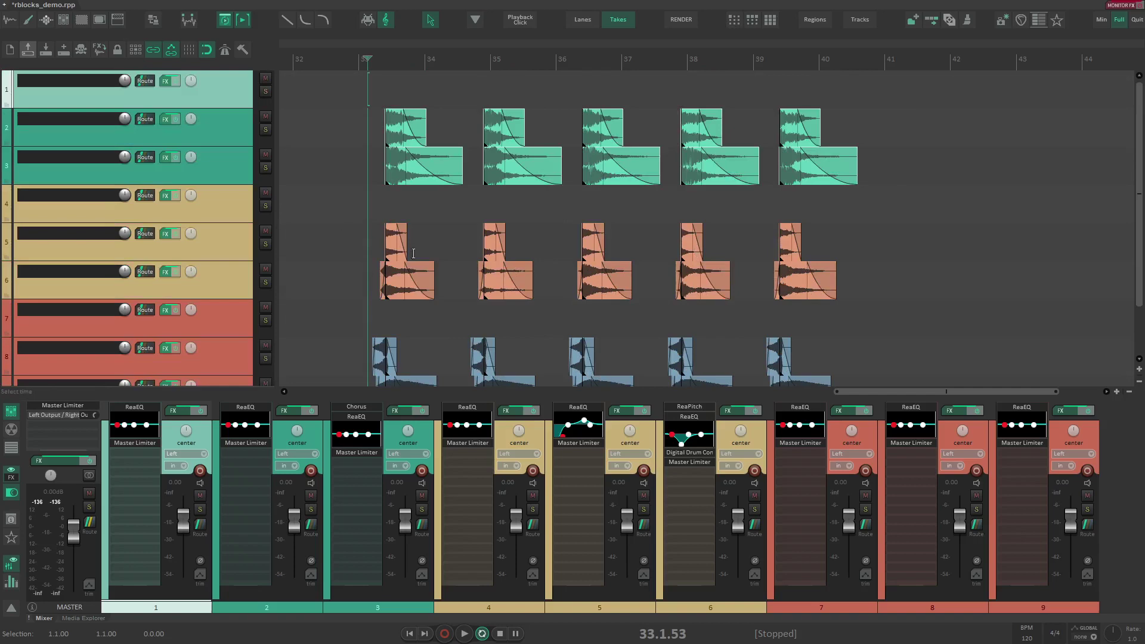
Step: Create render blocks for the five explosion groups, named test with 001 indexing
scroll(477, 293, "up", 2)
scroll(465, 284, "down", 2)
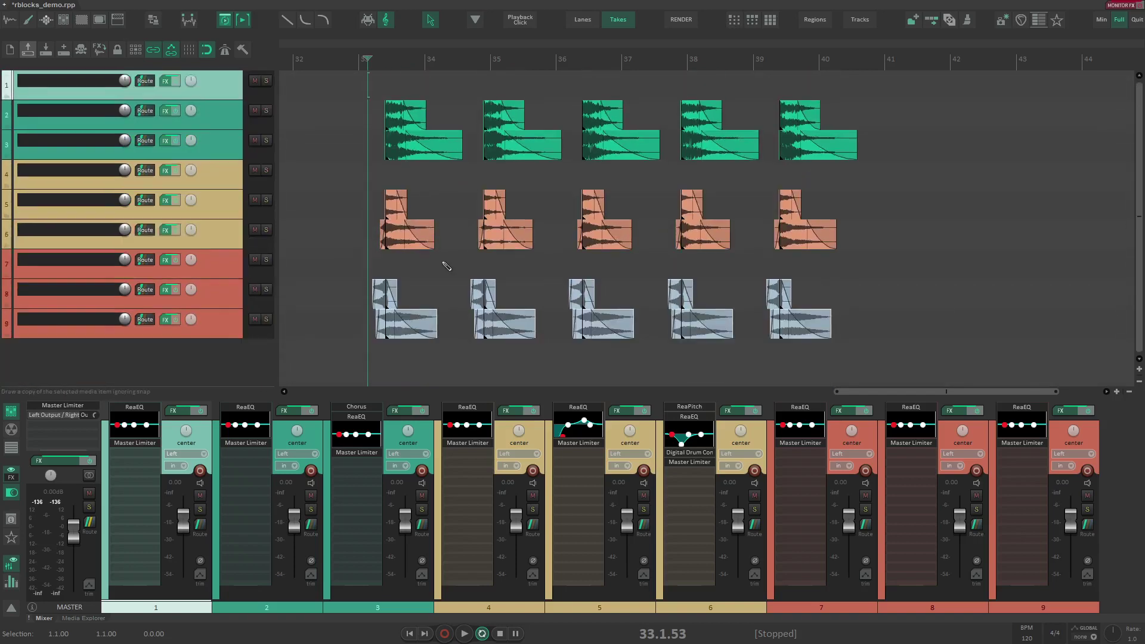
left_click(382, 165)
key("r")
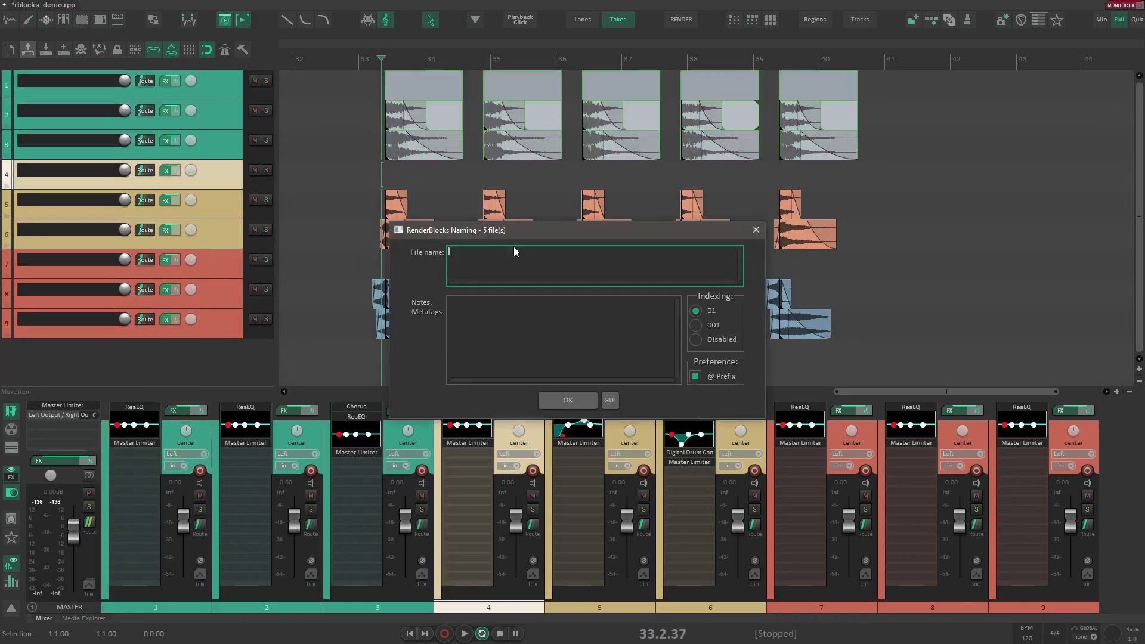
left_click(697, 326)
type("test")
key("Return")
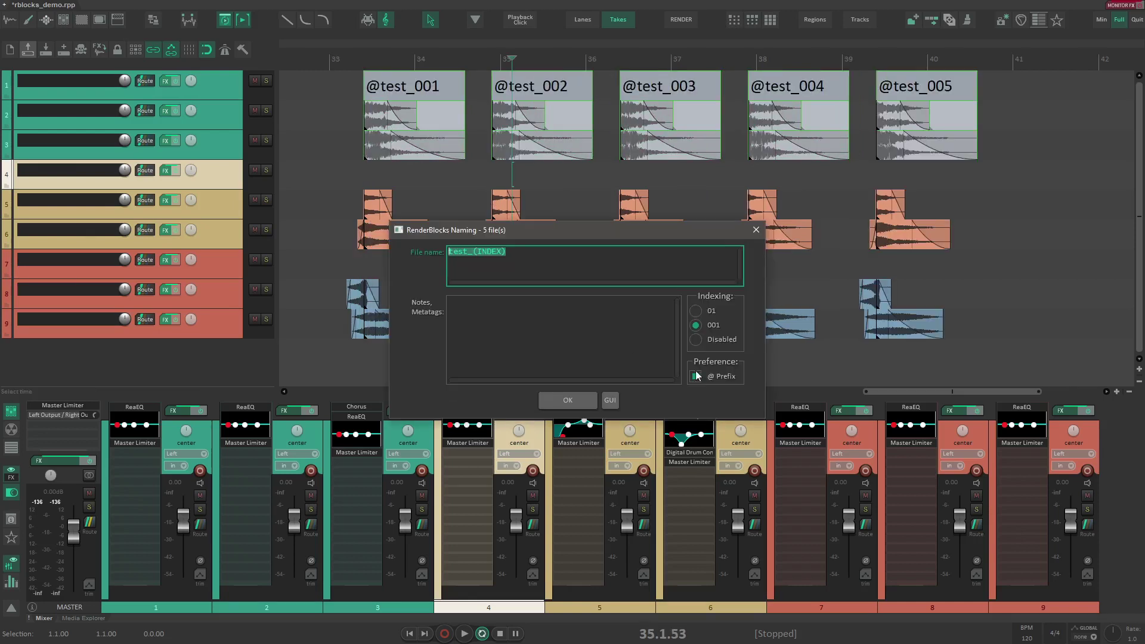
Step: Try renaming the five explosion blocks as test with different indexing, including Disabled, and leave the naming dialog
left_click(699, 340)
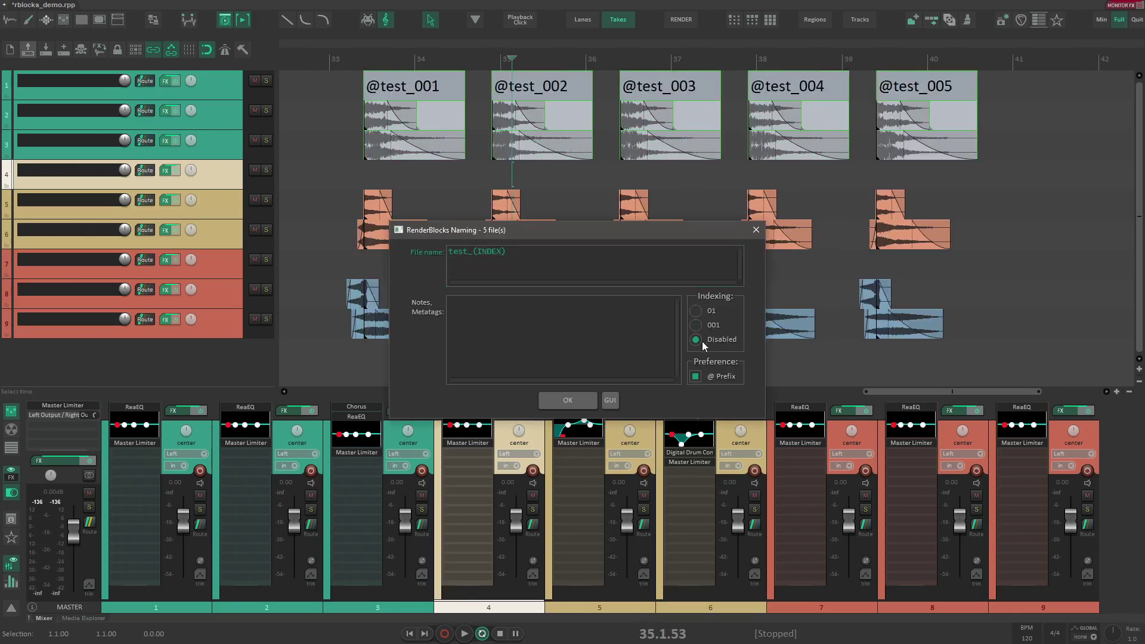
left_click_drag(531, 255, 315, 239)
type("test")
key("Return")
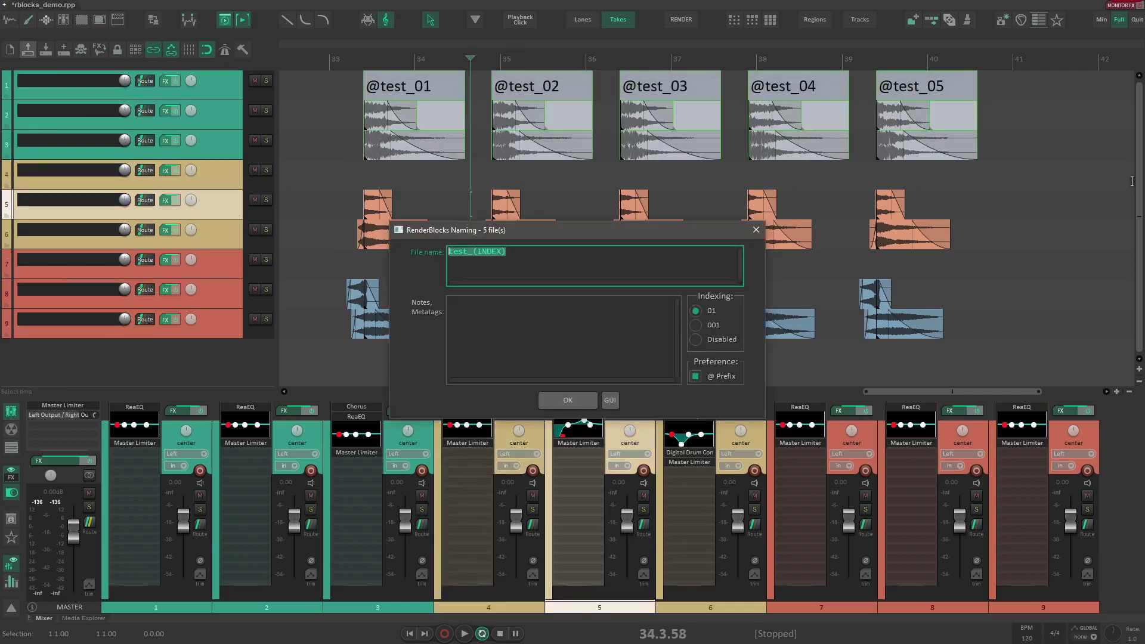
key("Escape")
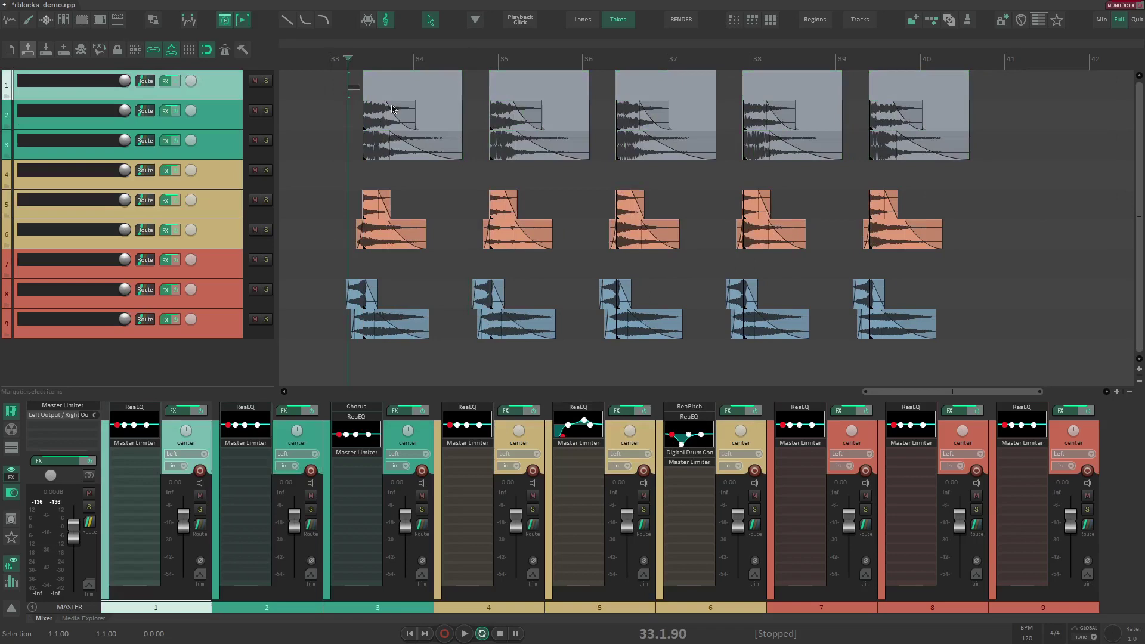
Step: Name only the first explosion render block asdf with the @ prefix
left_click_drag(350, 88, 475, 157)
key("F2")
key("Return")
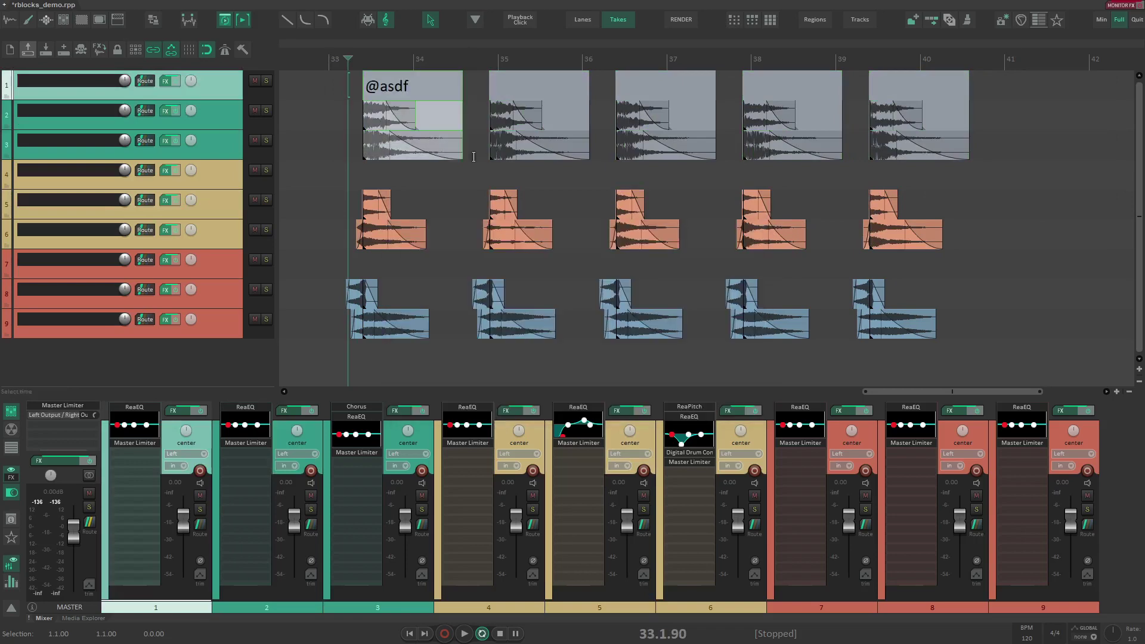
Step: Remove the explosion render blocks and reset all clips to their track colors
key("F2")
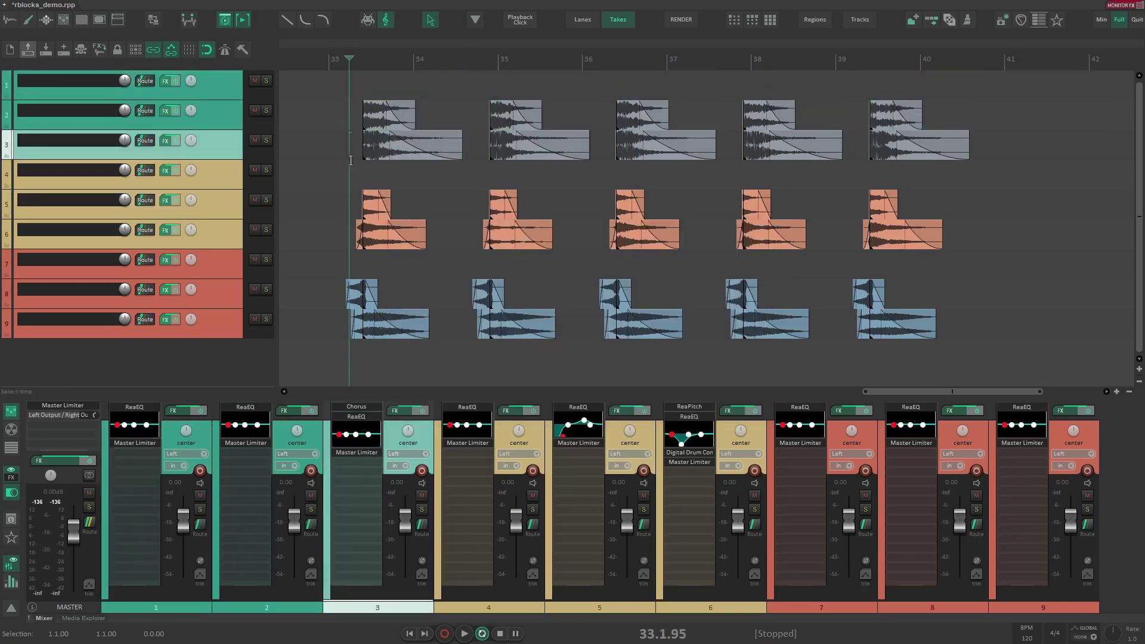
left_click_drag(313, 82, 889, 337)
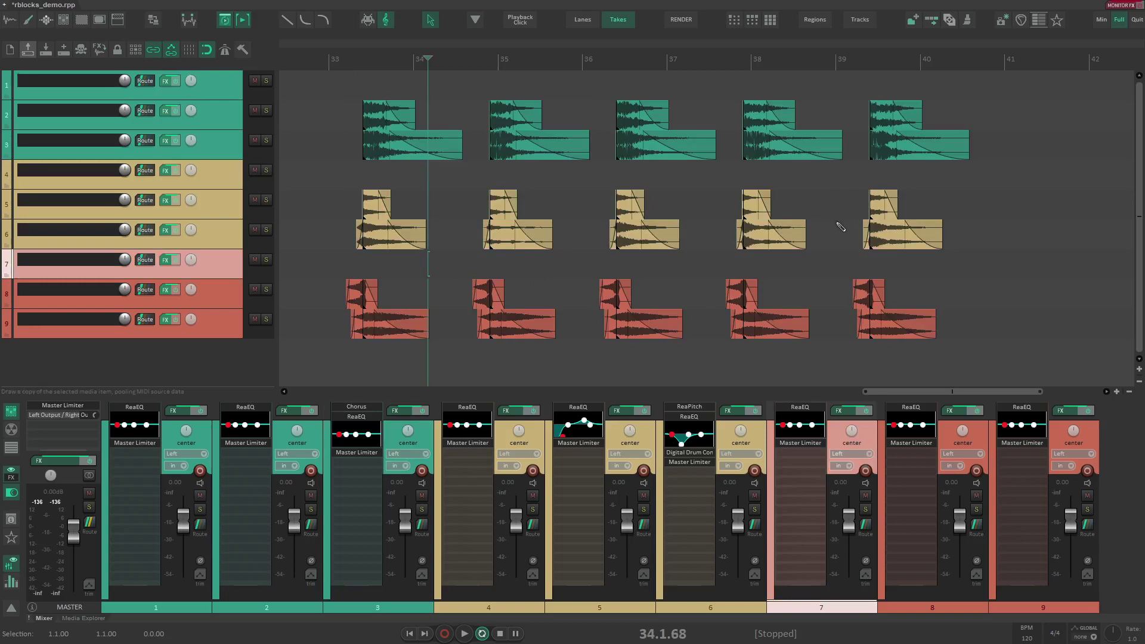
Step: Move the last two explosion groups into the empty area after the other clips, each as its own render block
scroll(837, 223, "up", 3)
left_click_drag(921, 224, 495, 228)
scroll(516, 224, "down", 1)
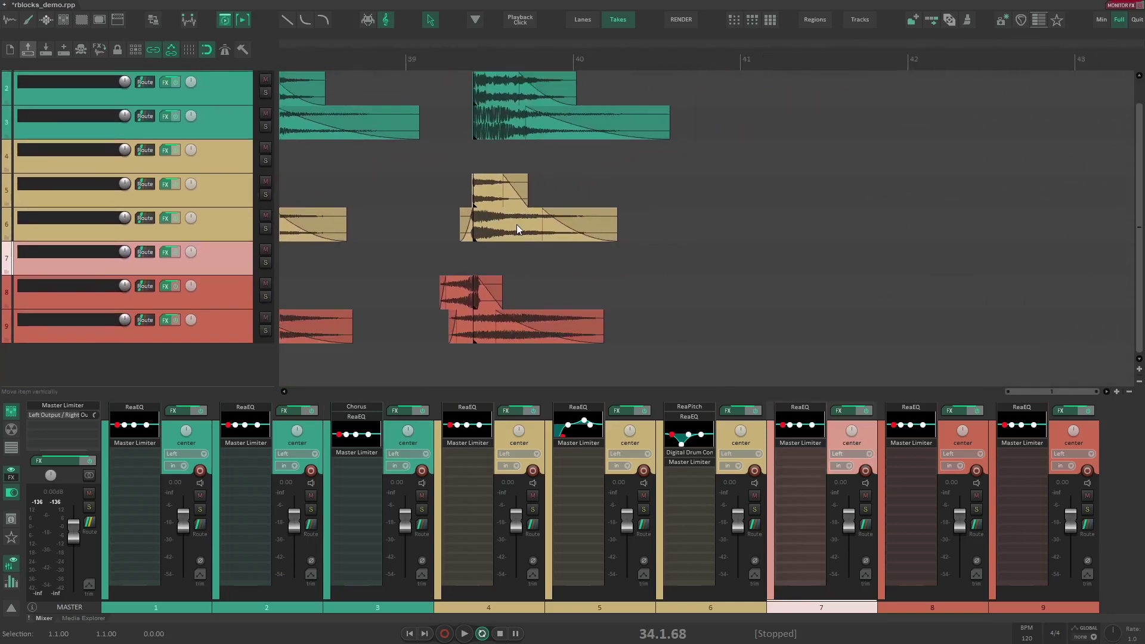
scroll(517, 224, "down", 1)
left_click_drag(462, 124, 489, 134)
scroll(525, 149, "down", 3)
left_click(811, 144)
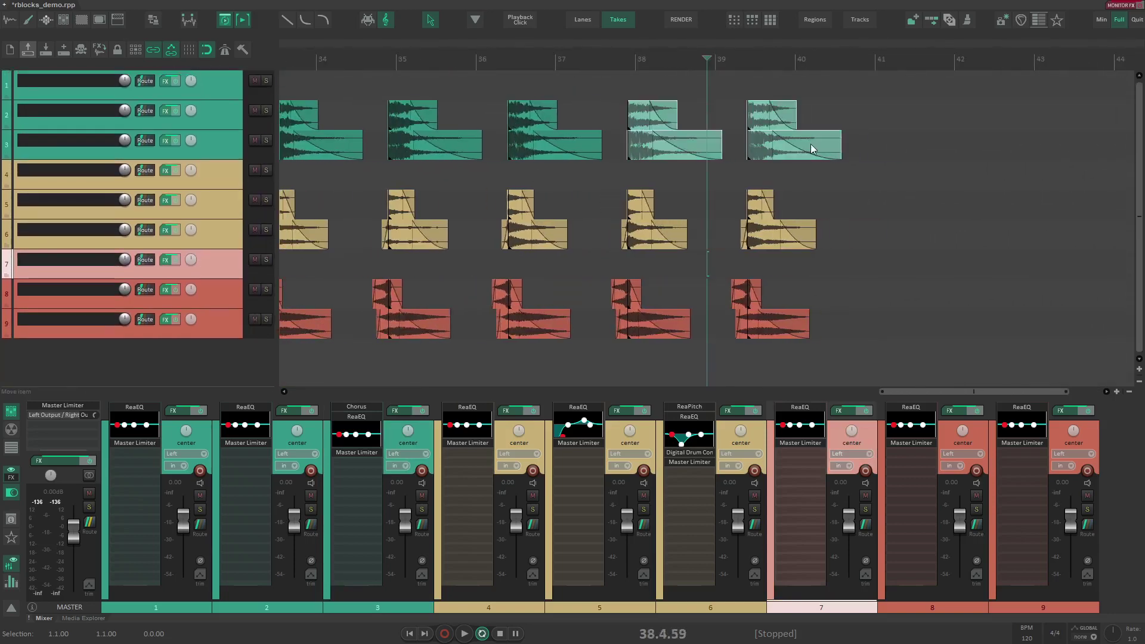
left_click_drag(811, 149, 607, 132)
left_click(549, 144)
scroll(559, 144, "up", 3)
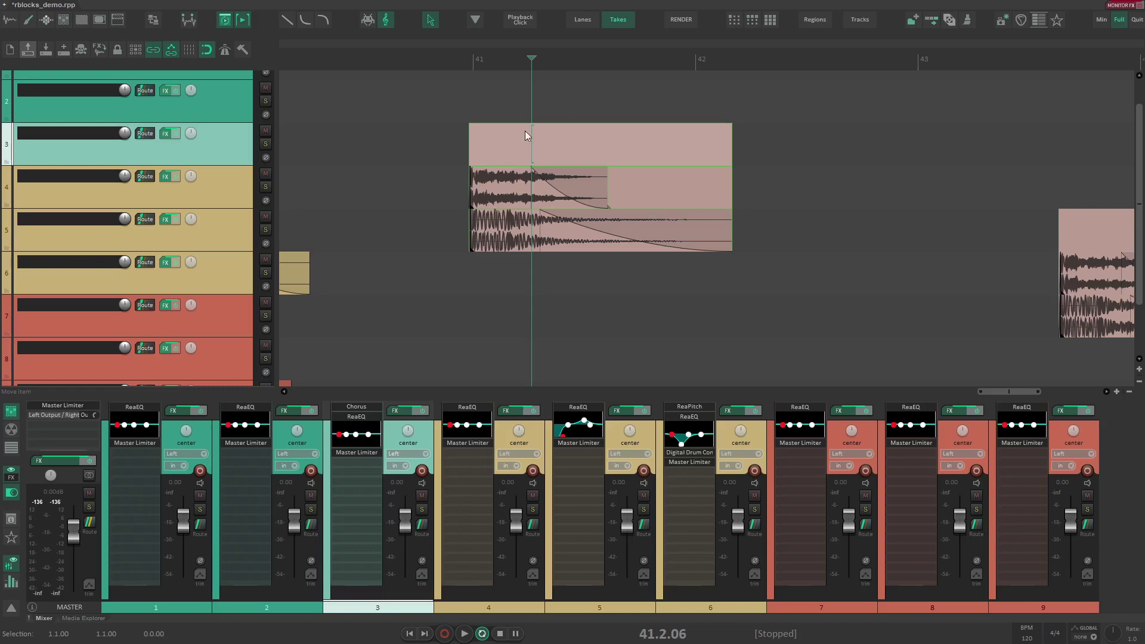
left_click_drag(888, 243, 573, 217)
left_click(573, 217)
Step: Name the two relocated render blocks hello there, with 01 indexing and the @ prefix
scroll(573, 218, "down", 3)
left_click_drag(387, 84, 879, 313)
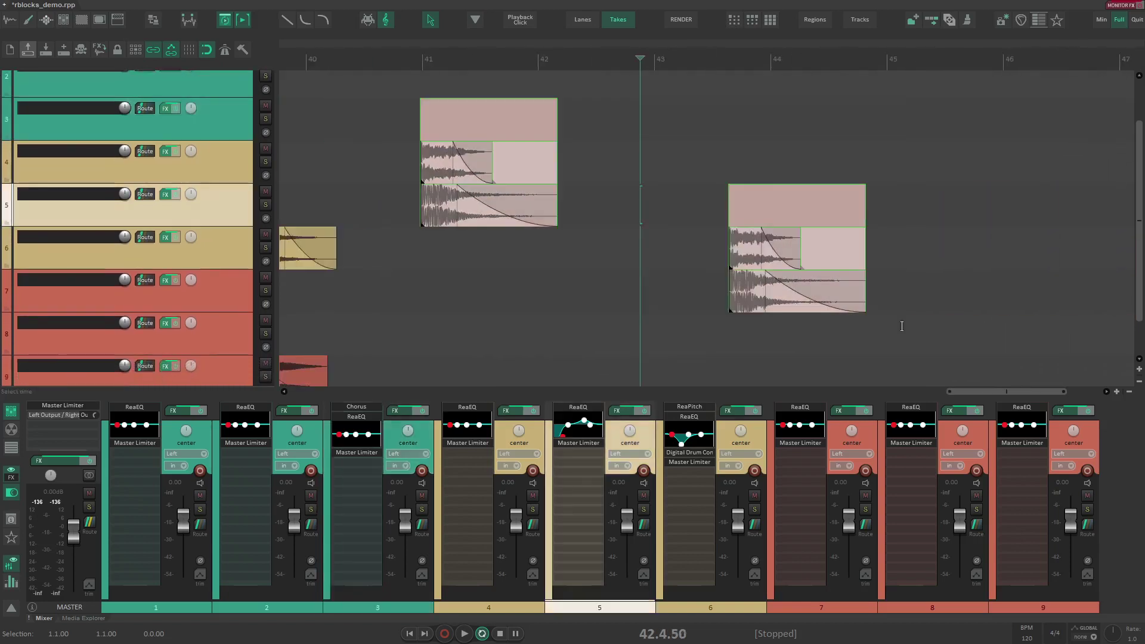
key("r")
type("hell")
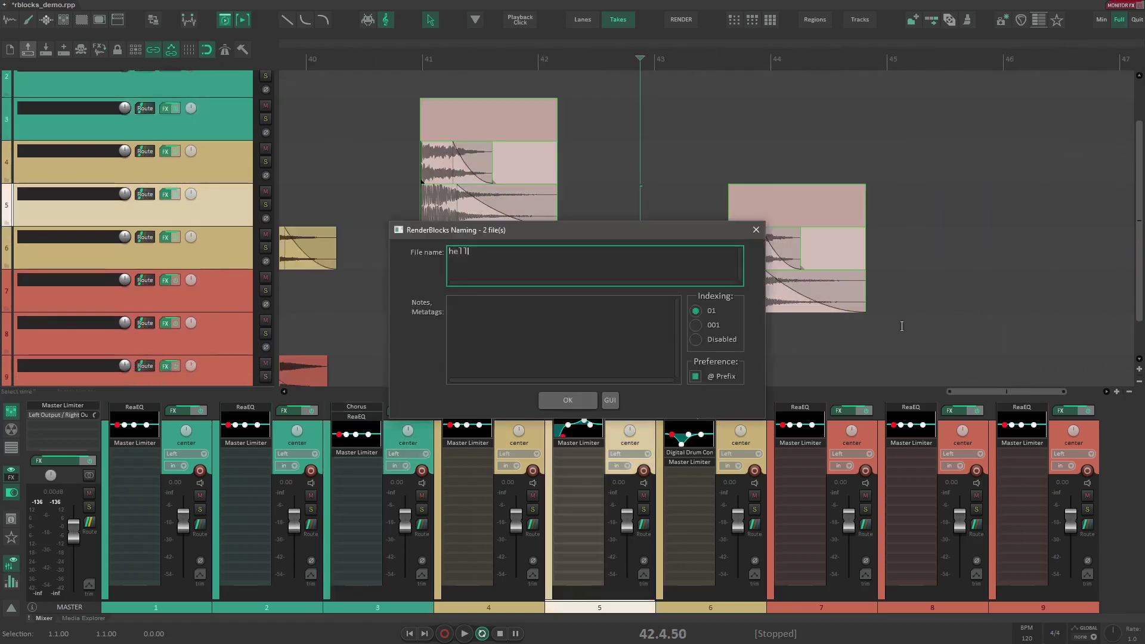
type("o there")
key("Return")
Step: Align both hello_there render blocks on tracks 4 to 6
scroll(626, 243, "up", 5)
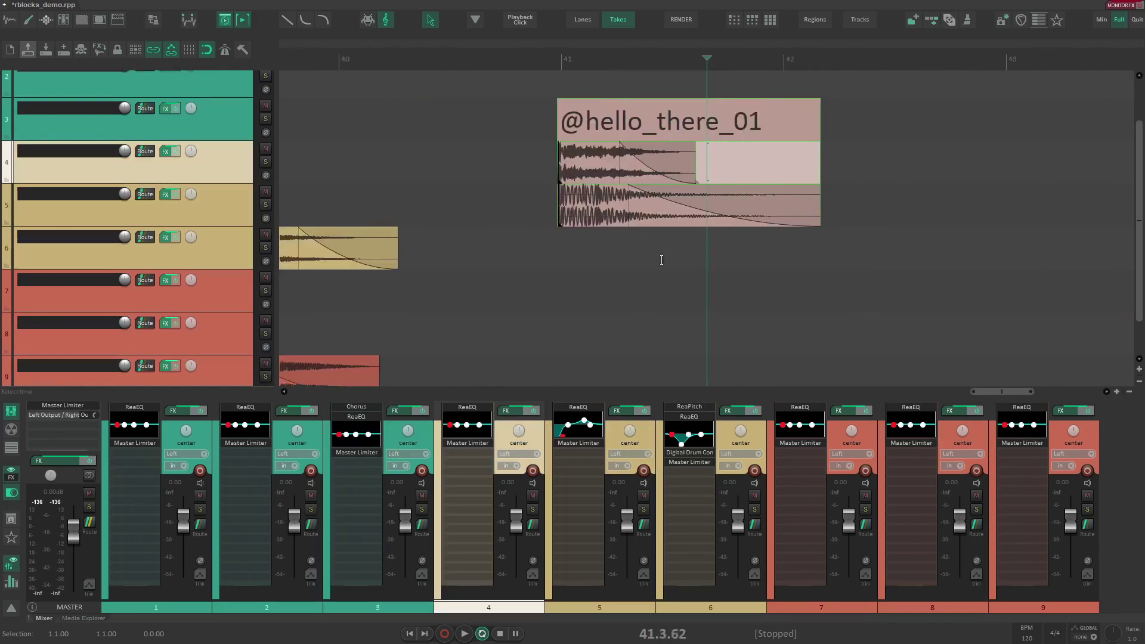
scroll(511, 193, "right", 2)
left_click_drag(905, 209, 698, 170)
scroll(596, 227, "down", 1)
scroll(657, 228, "left", 2)
left_click(702, 228)
left_click(418, 167)
left_click(829, 176)
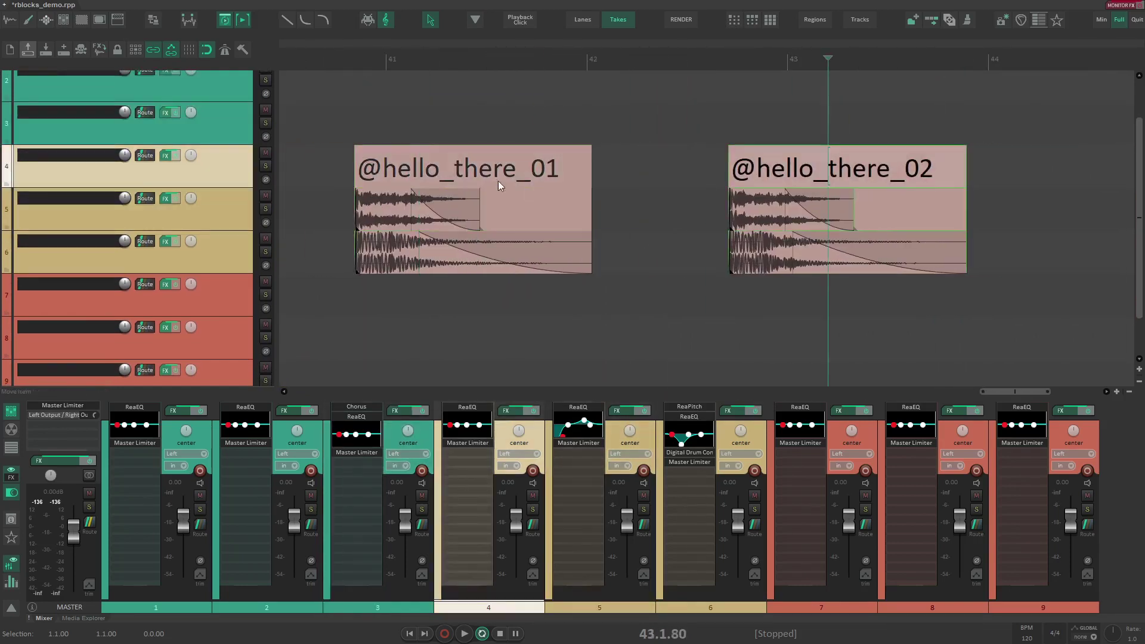
Step: Ungroup both hello_there blocks and reset their items to the track color
left_click(489, 178)
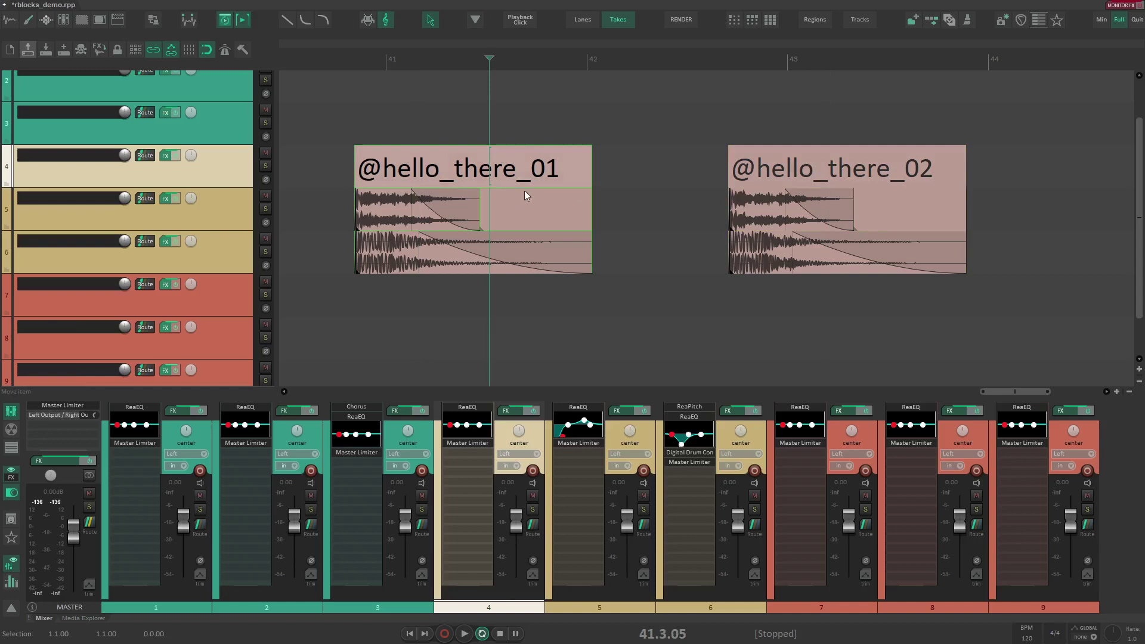
double_click(473, 173)
double_click(794, 167)
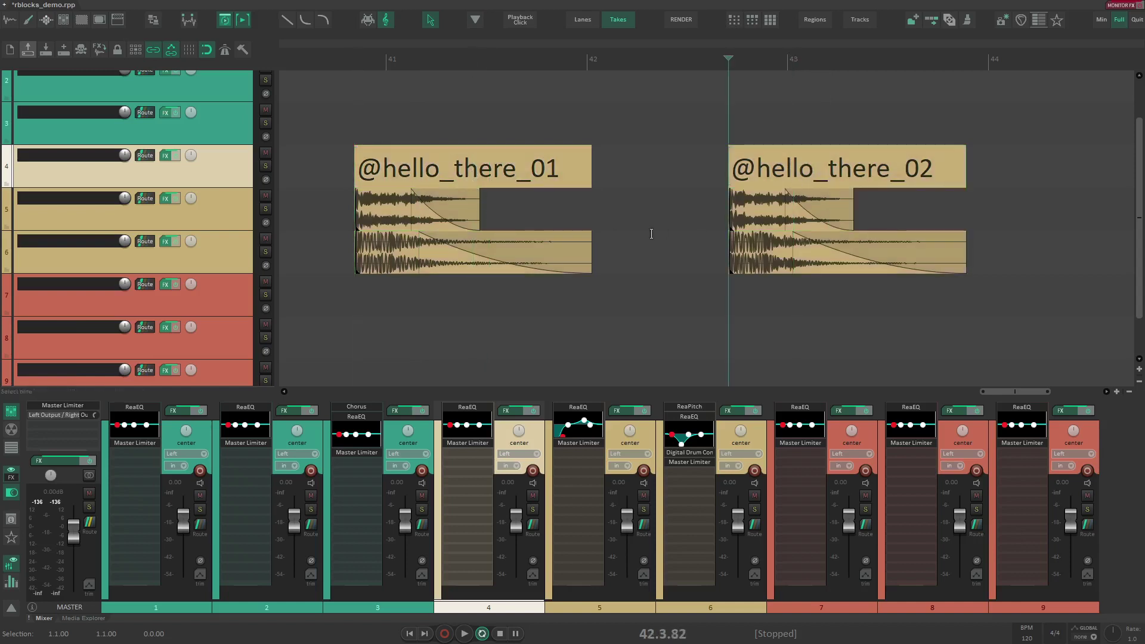
Step: Trim both ends of the track 6 clip under hello_there_01 and add a fade-in up to about 41.1.70
left_click(652, 233)
left_click(520, 250)
key("d")
left_click(389, 250)
key("a")
left_click(421, 238)
key("f")
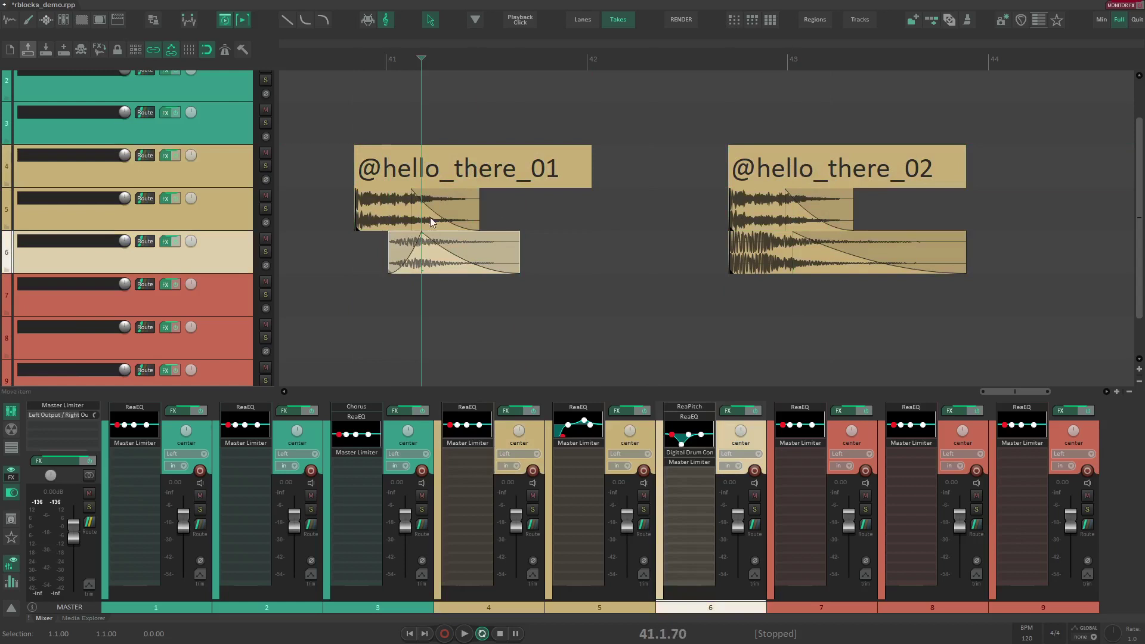
Step: Shorten the end of the track 5 clip under hello_there_01 with a fade-in, and trim the starts of hello_there_02's clips
left_click(425, 206)
key("d")
left_click(369, 201)
key("f")
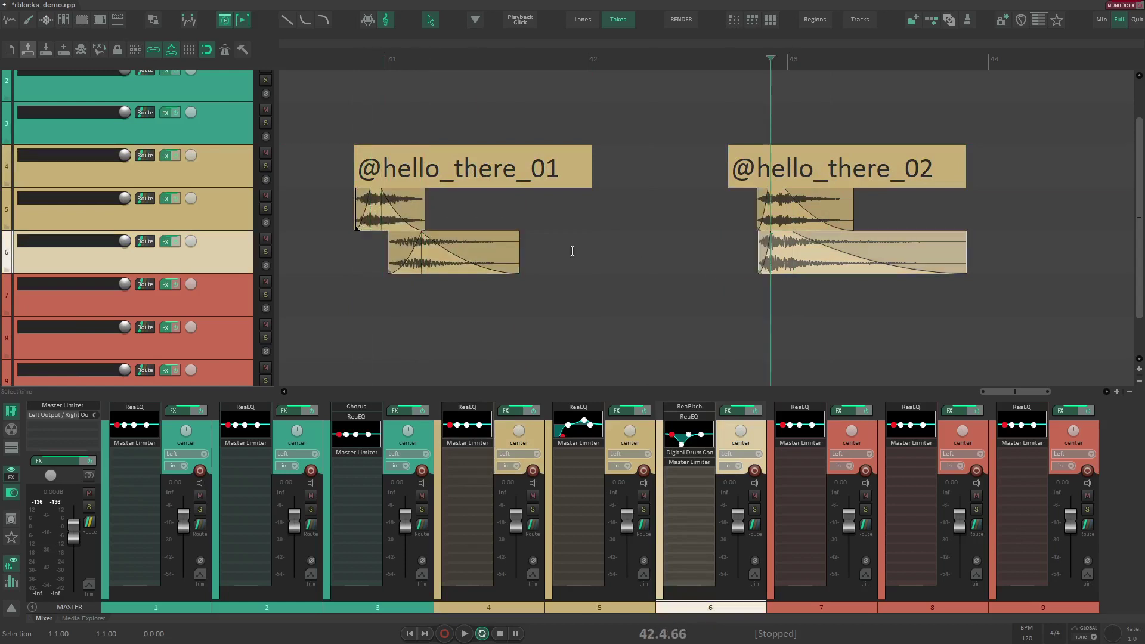
Step: Re-create both hello_there render blocks so they fit the edited clips
left_click(555, 250)
left_click_drag(331, 134, 1074, 270)
key("b")
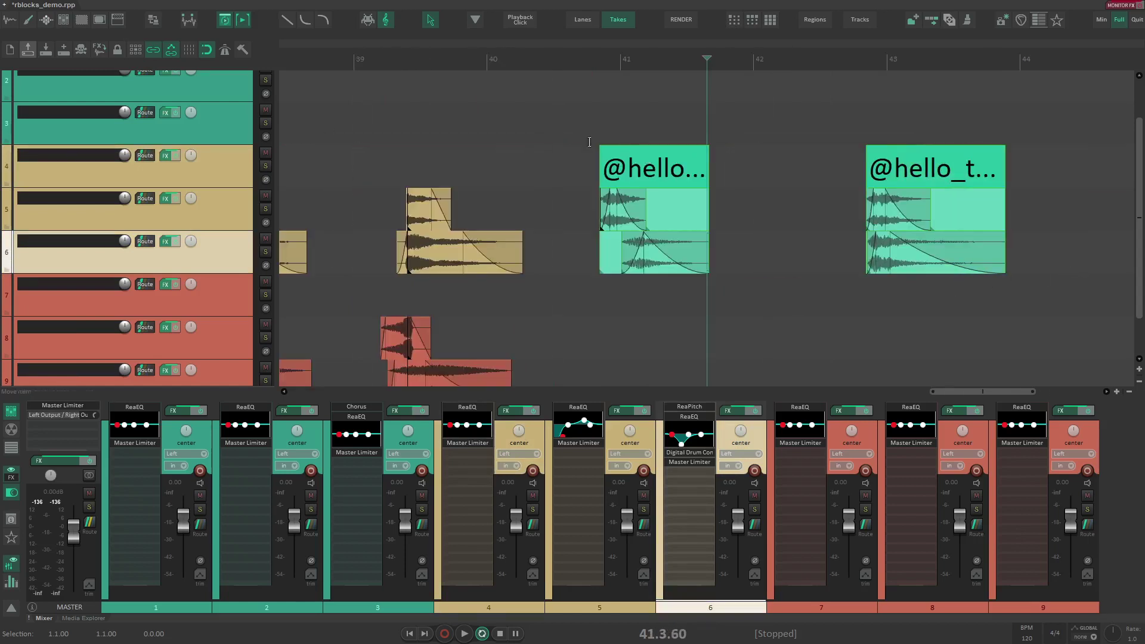
Step: Re-block both hello_there groups using a time selection from 40.4.00 to 44.2.31, and clear the time selection
left_click(572, 140)
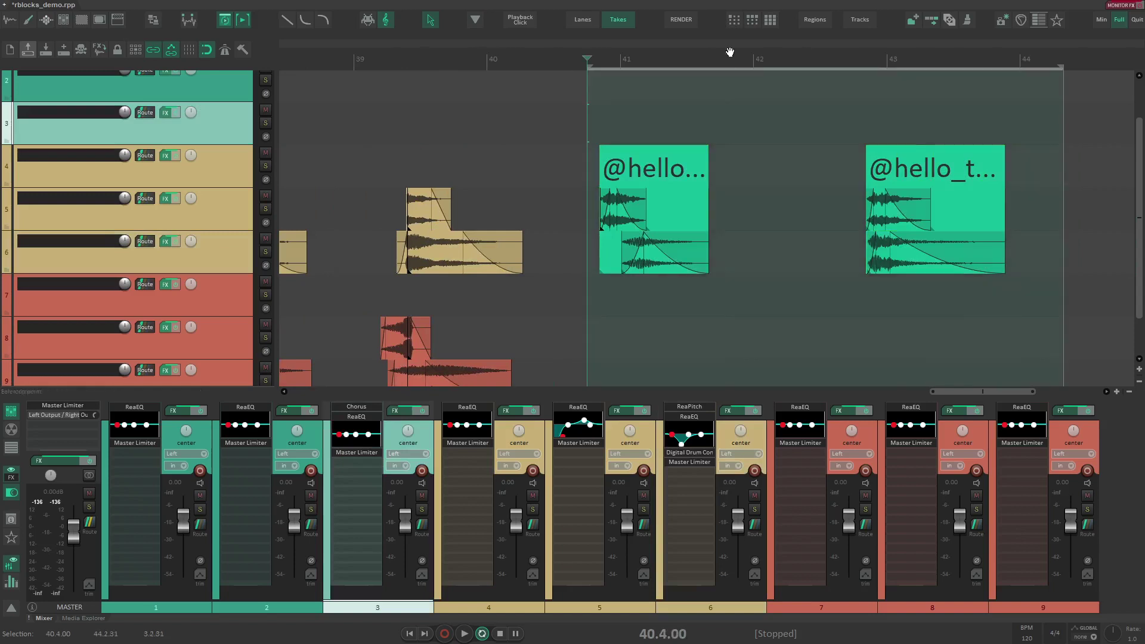
left_click(753, 264)
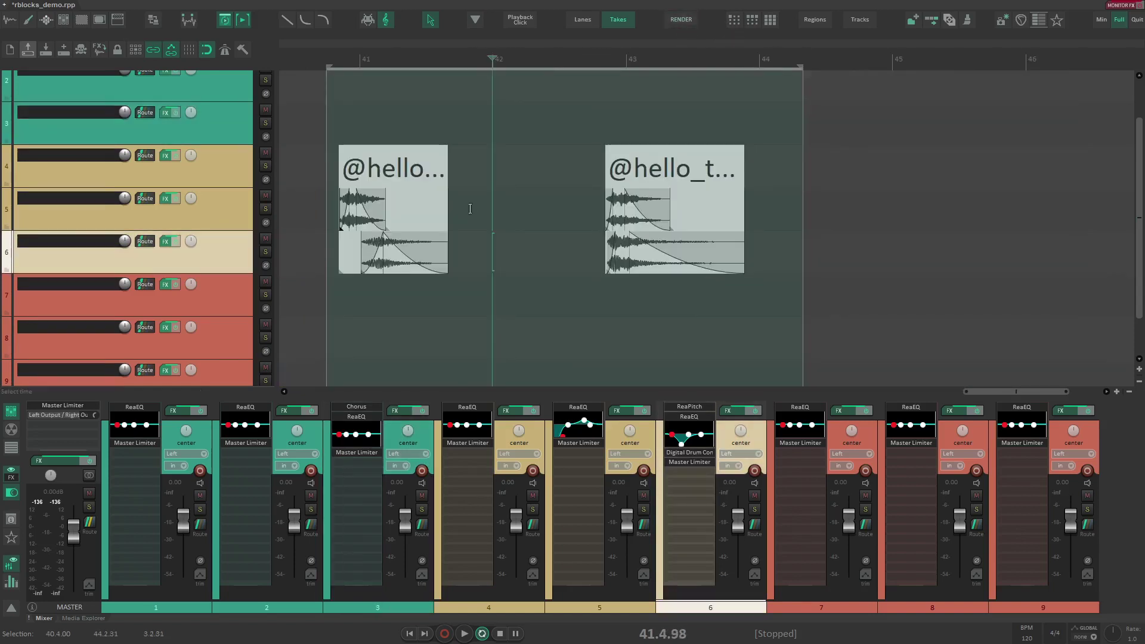
key("Escape")
Step: Remove the two hello_there render blocks and group the clips into six larger render blocks, some spanning several tracks
left_click_drag(525, 284, 632, 304)
left_click(708, 314)
scroll(767, 311, "down", 2)
left_click_drag(564, 288, 714, 262)
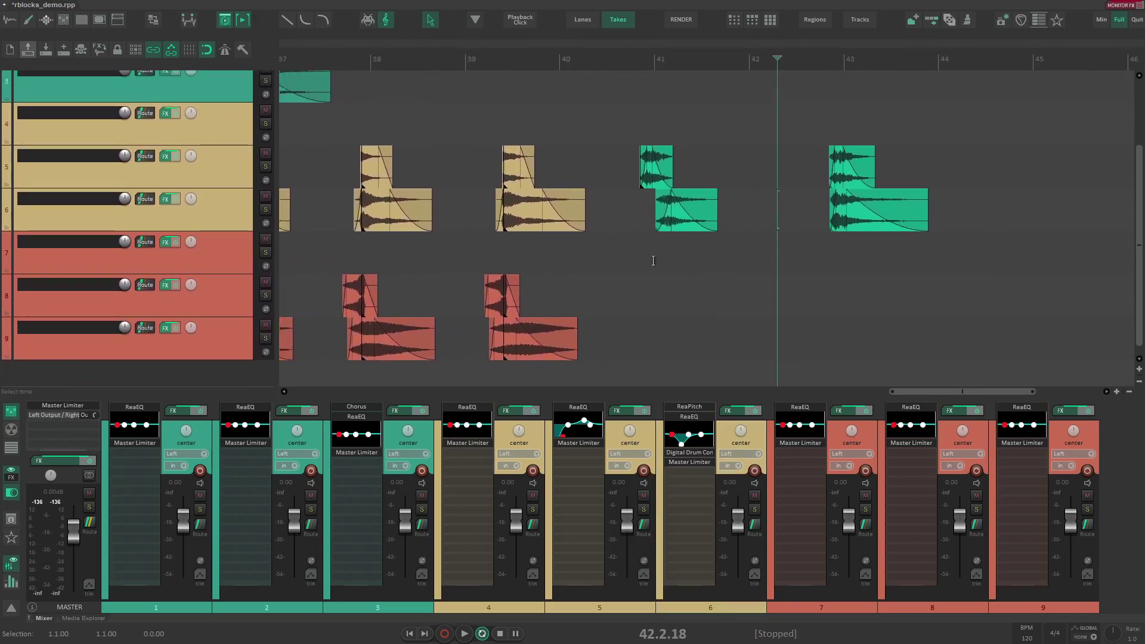
left_click_drag(425, 132, 670, 371)
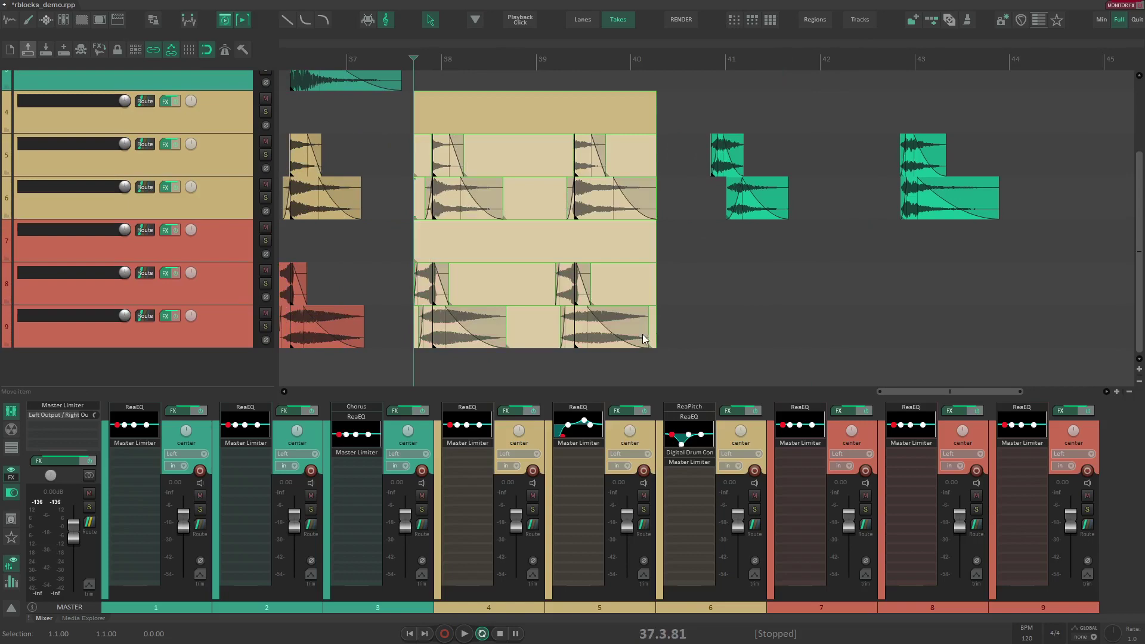
left_click_drag(705, 107, 931, 216)
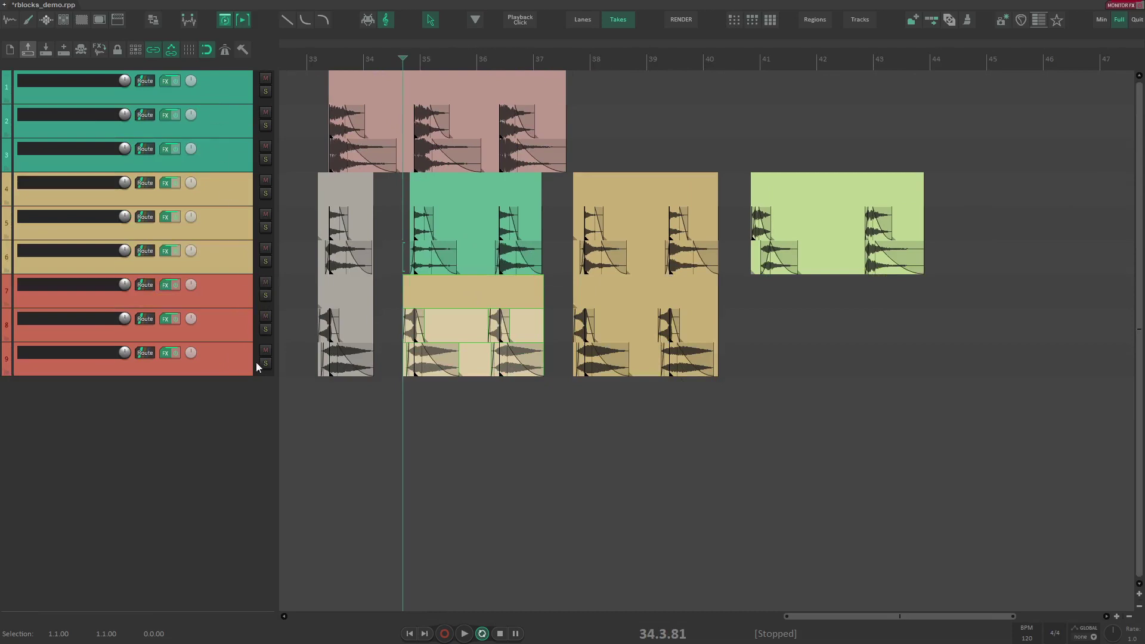
Step: Name all six render blocks sfx library with 01 indexing and the @ prefix, and render them
left_click_drag(309, 91, 972, 388)
key("F2")
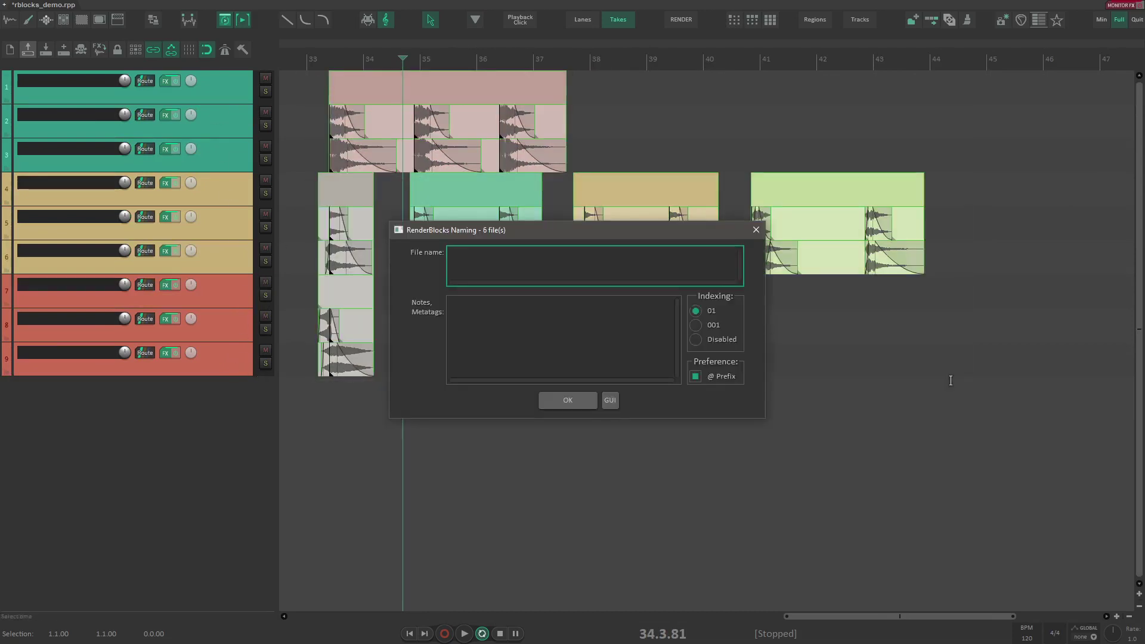
type("sfl")
type(" library")
key("Return")
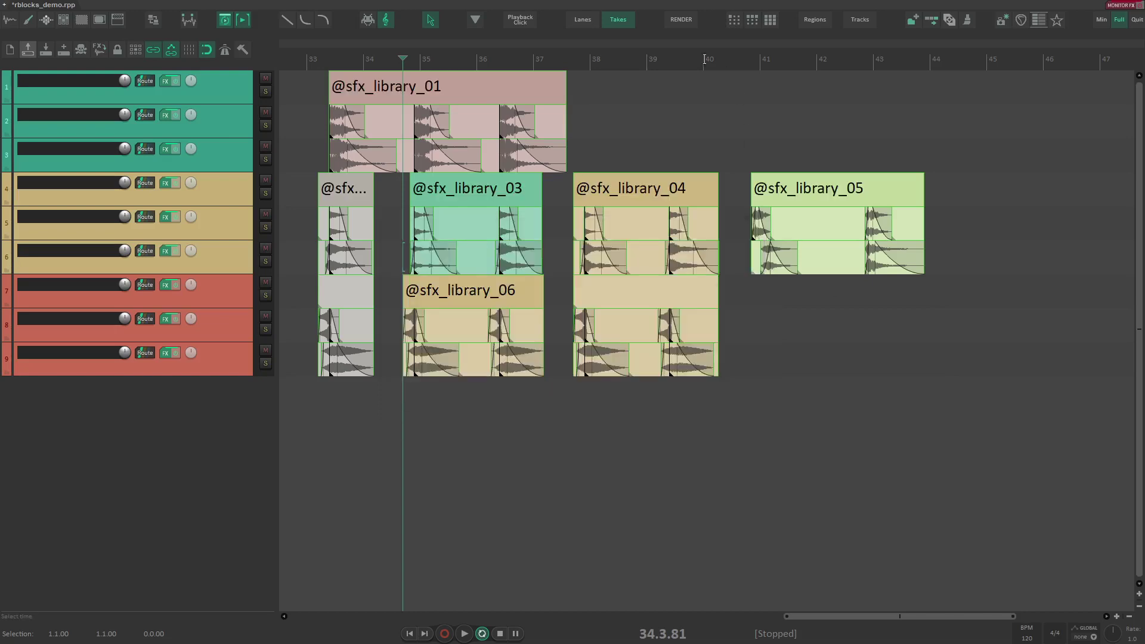
left_click(676, 21)
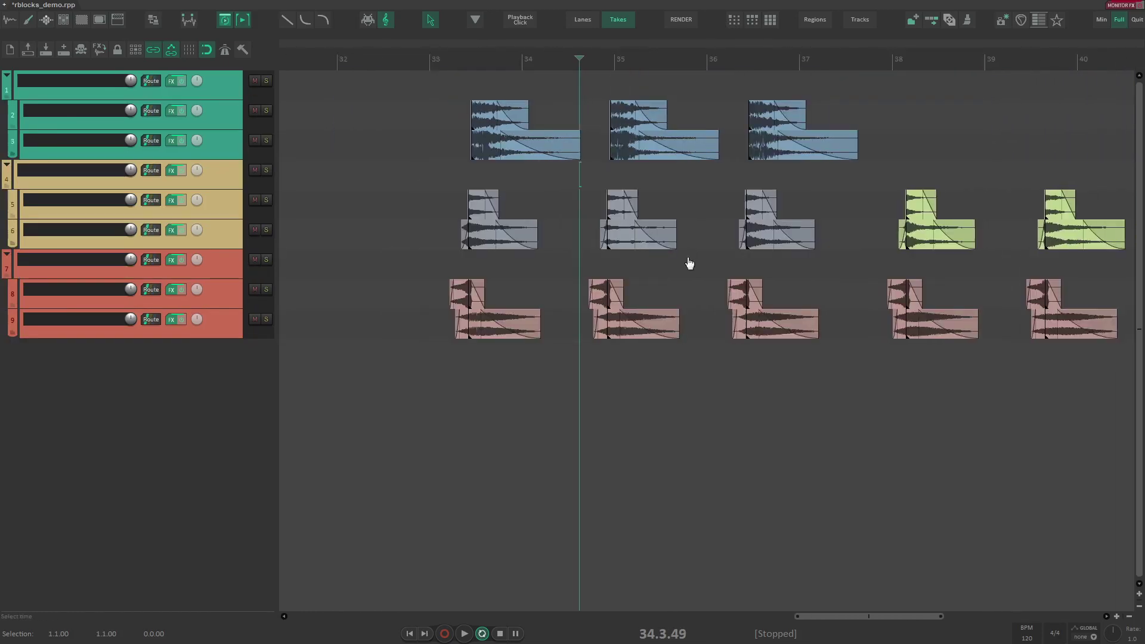
Step: Create render blocks for the three explosion groups, named explosion with 01 indexing and the note "used with rocket launcher"
left_click_drag(690, 263, 593, 275)
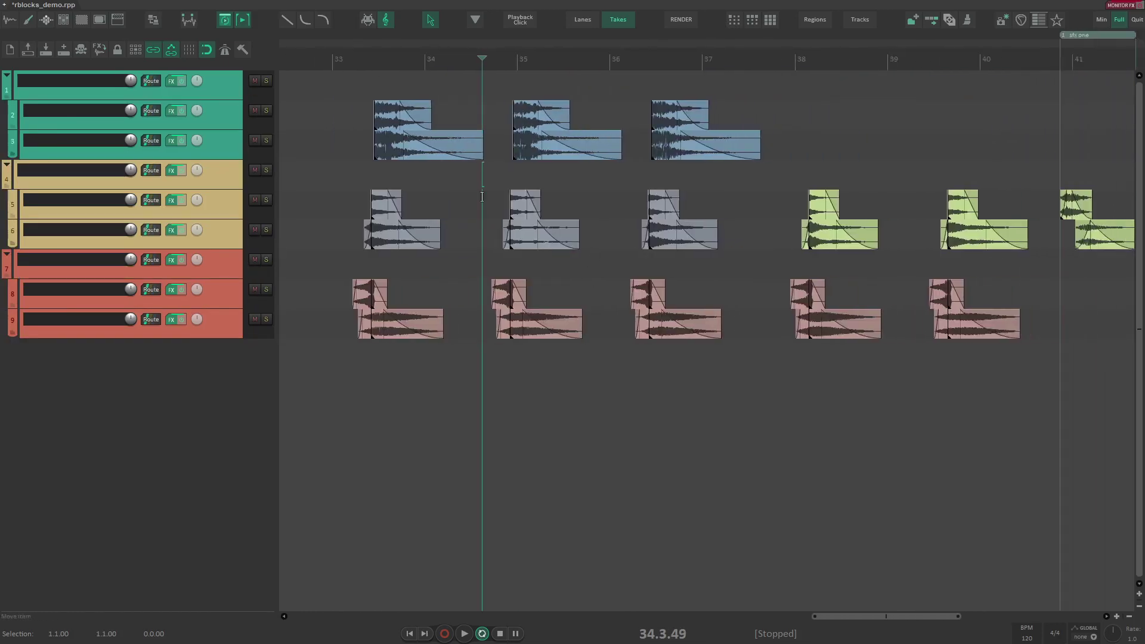
left_click_drag(366, 92, 668, 143)
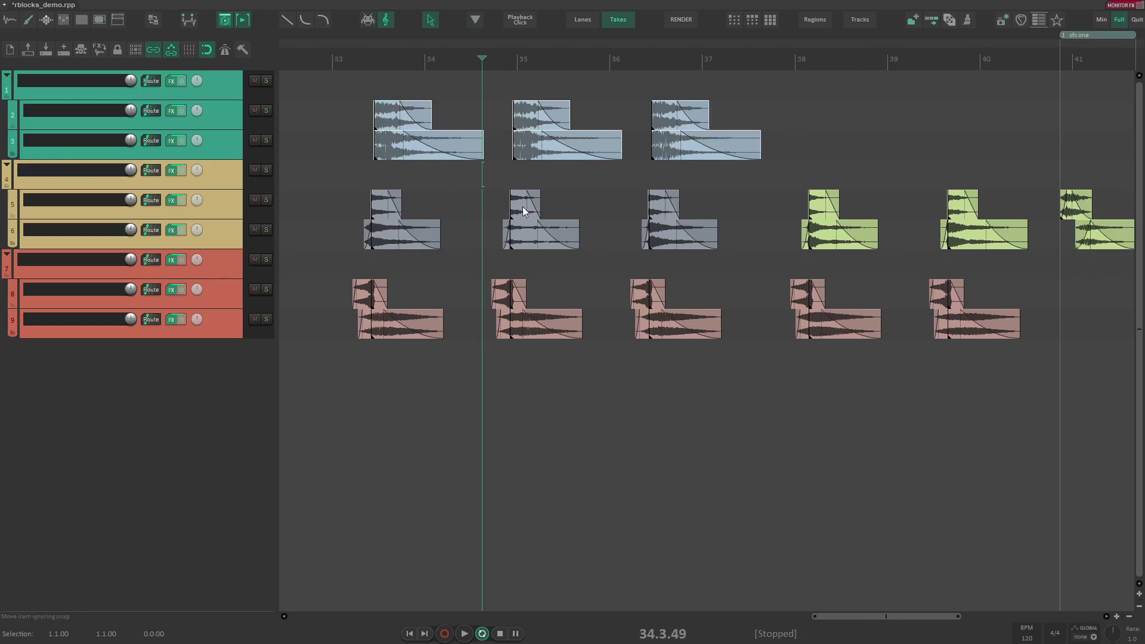
key("r")
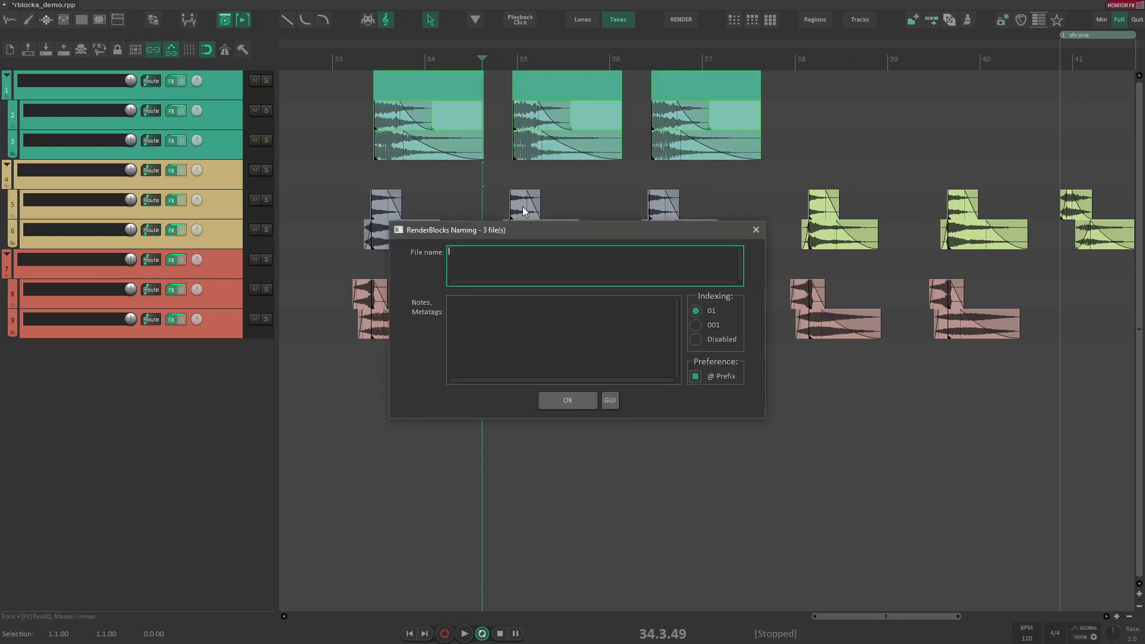
type("explosion")
key("Tab")
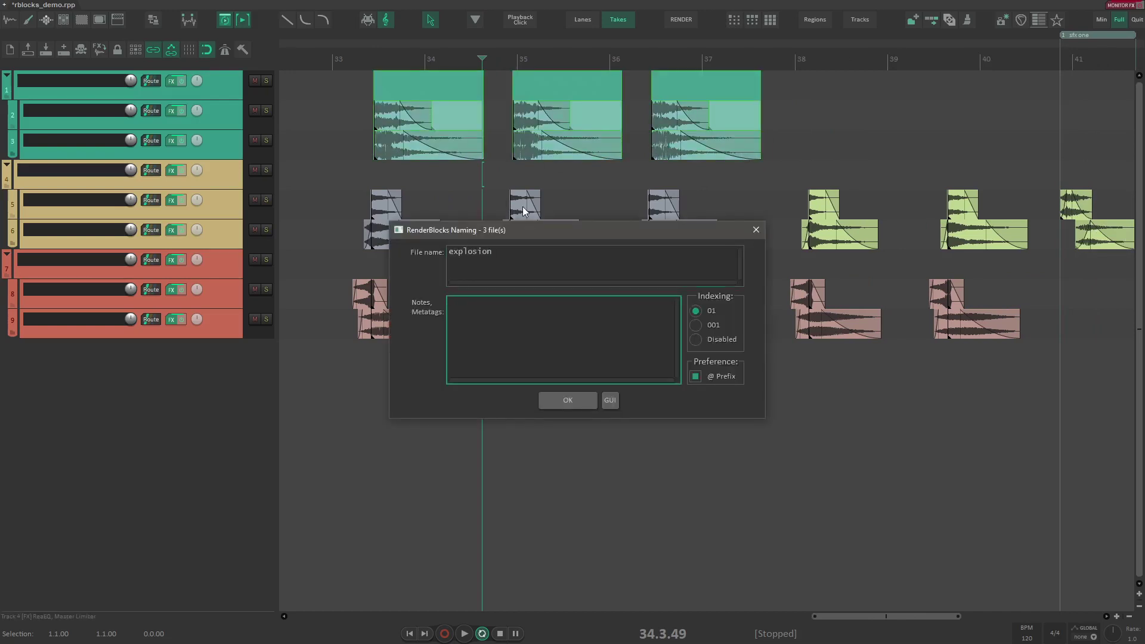
type("used with rocket launcher")
key("Return")
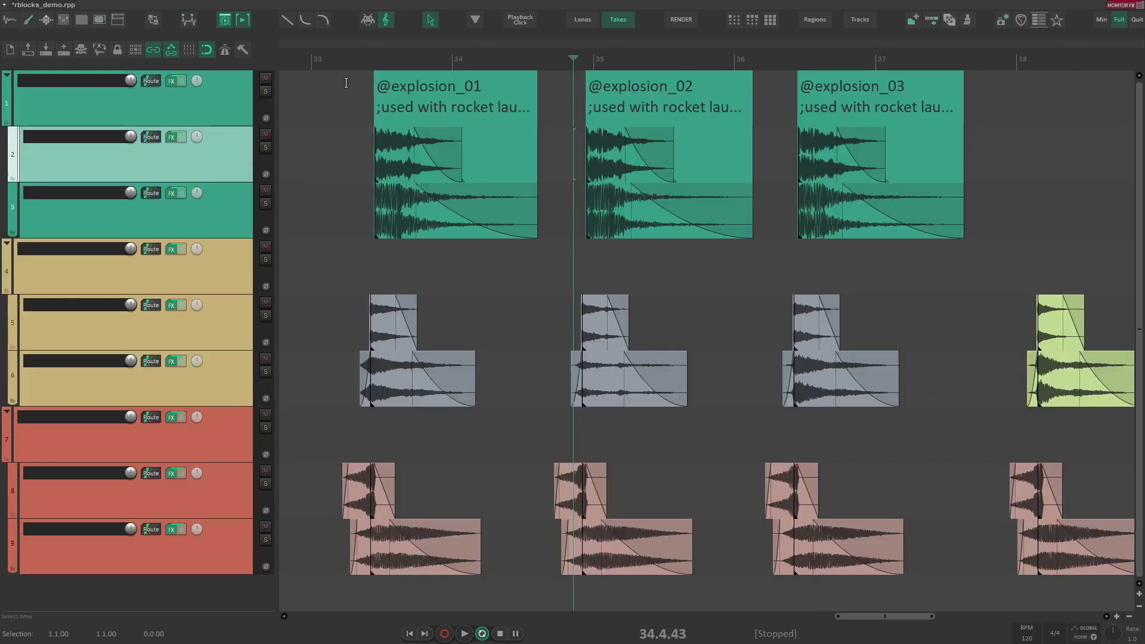
Step: Render the three explosion blocks and show the resulting files in the Export folder
left_click_drag(346, 83, 1045, 236)
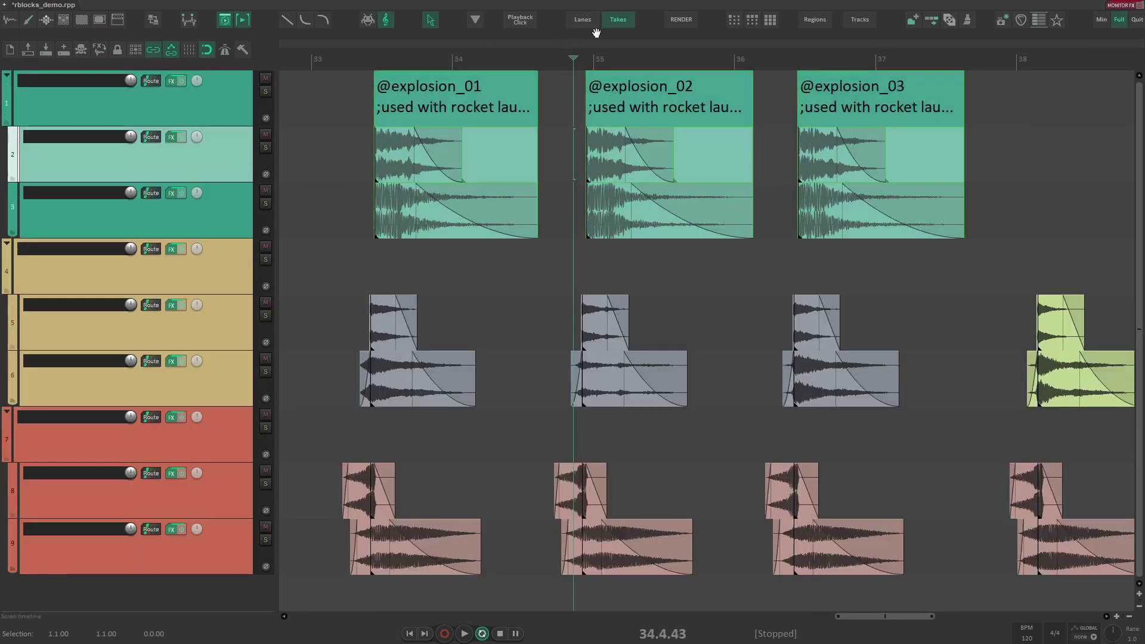
left_click(680, 19)
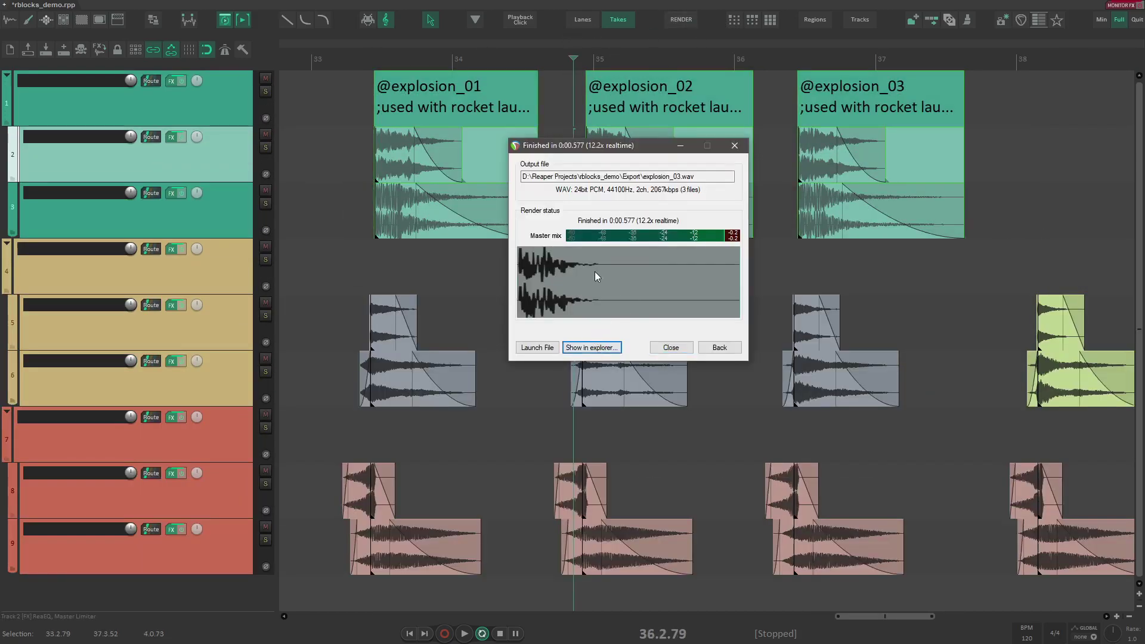
key("Return")
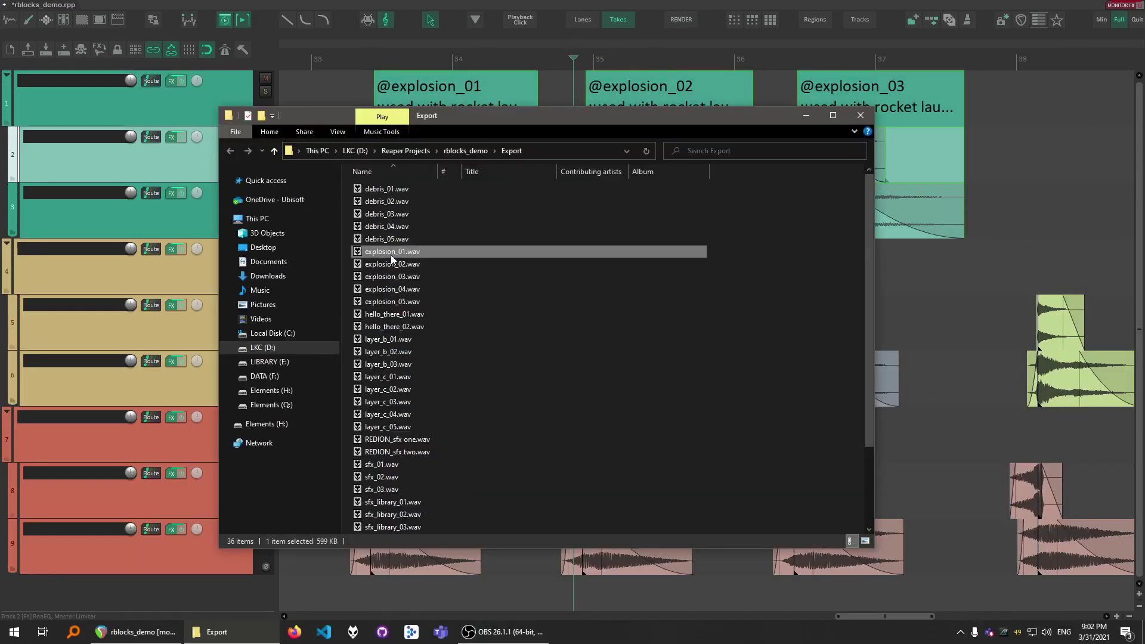
key("ctrl+a")
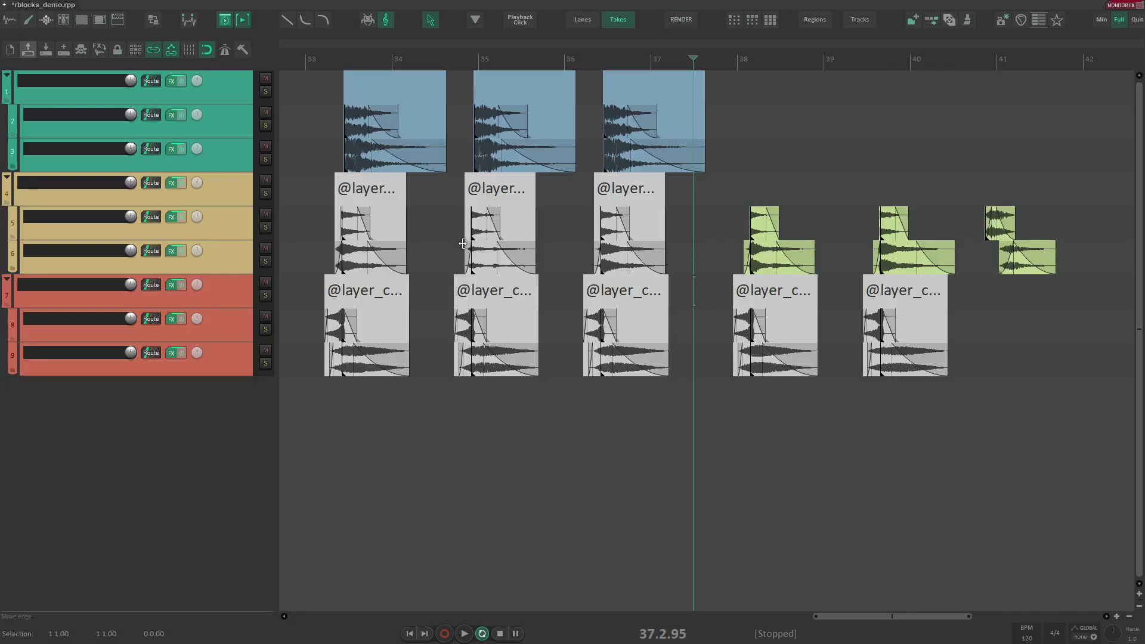
Step: Open the Render to File settings and examine the output directory, source and file name
key("ctrl+alt+r")
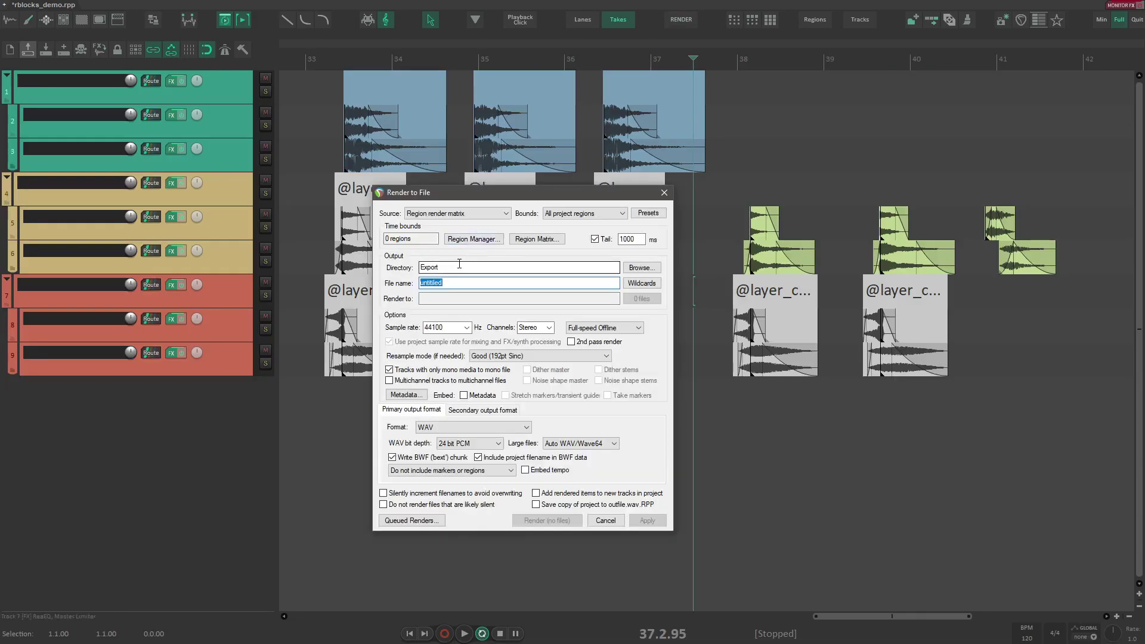
left_click(460, 267)
double_click(444, 267)
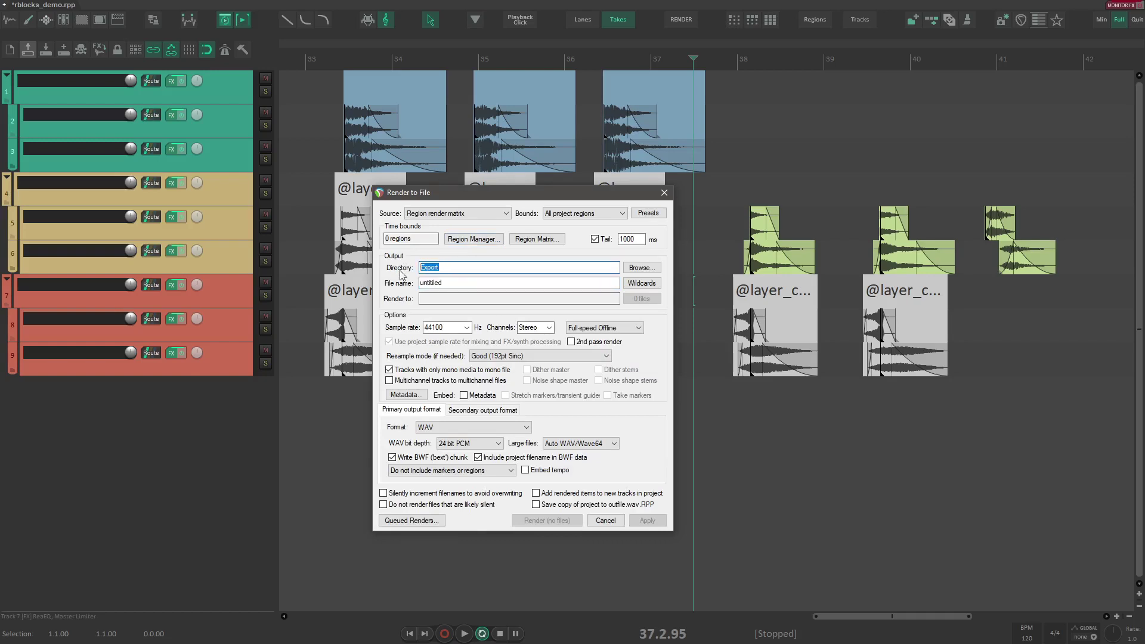
left_click(470, 270)
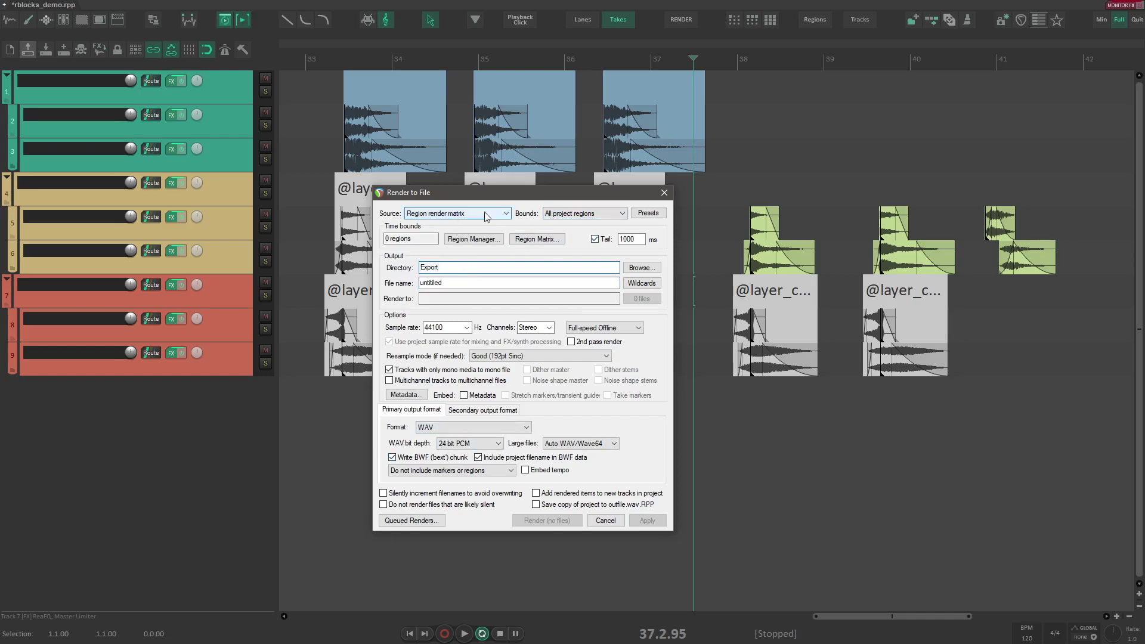
key("Tab")
left_click(482, 284)
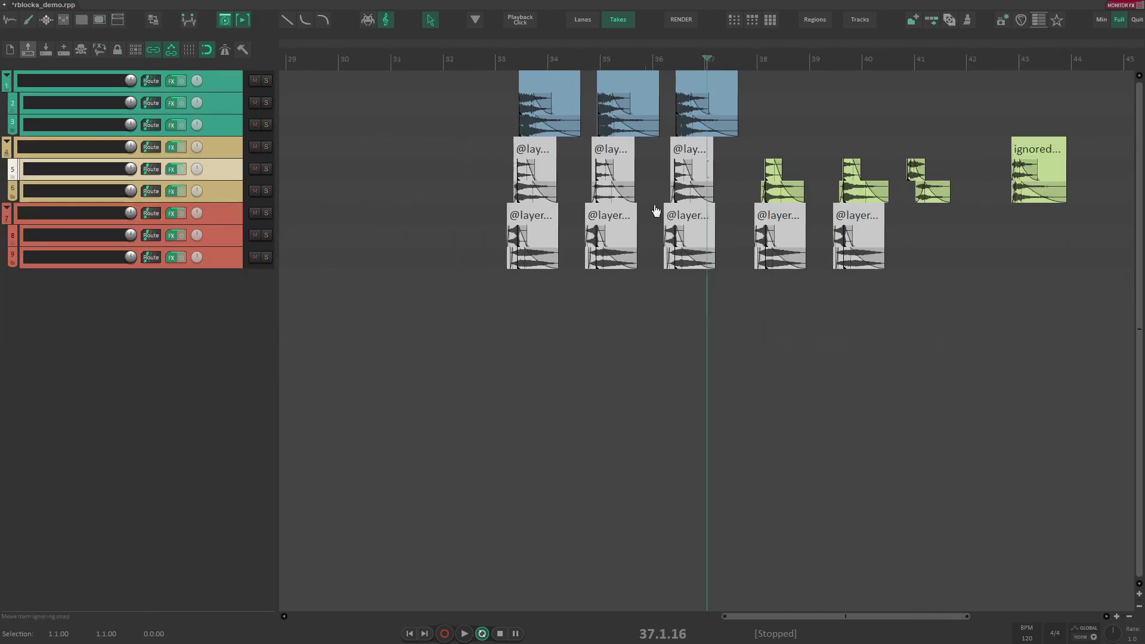
Step: Remove the ignored render block, and render the two regions sfx one and sfx two with the file name REDION_$region
left_click_drag(657, 211, 390, 209)
key("Delete")
mouse_move(654, 194)
left_mouse_down()
mouse_move(497, 167)
mouse_move(549, 198)
left_mouse_up()
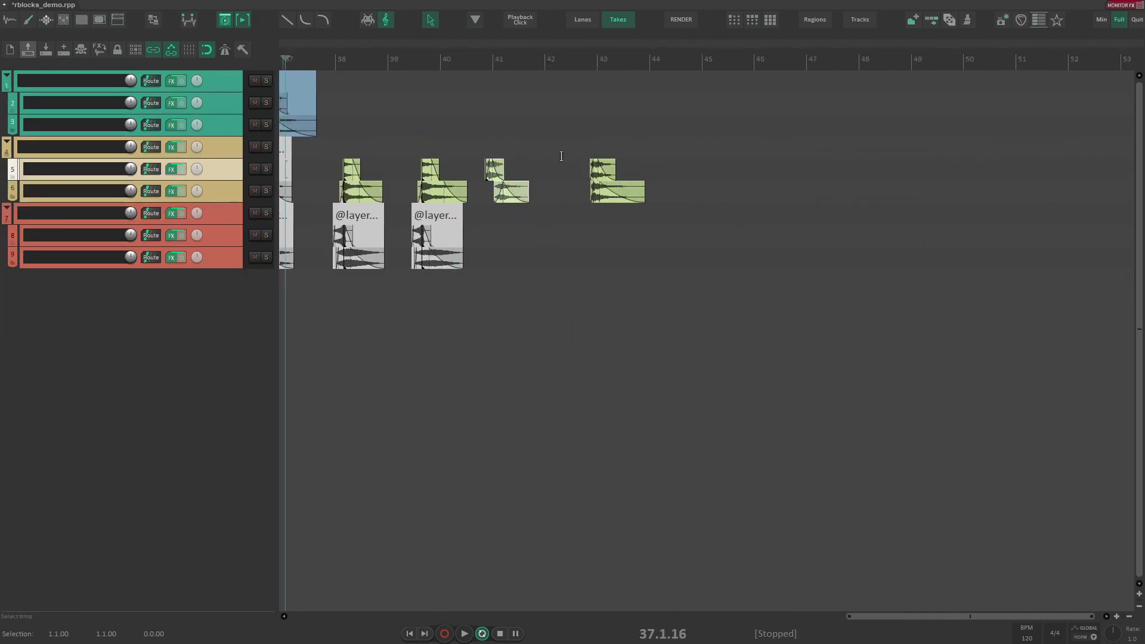
key("shift+r")
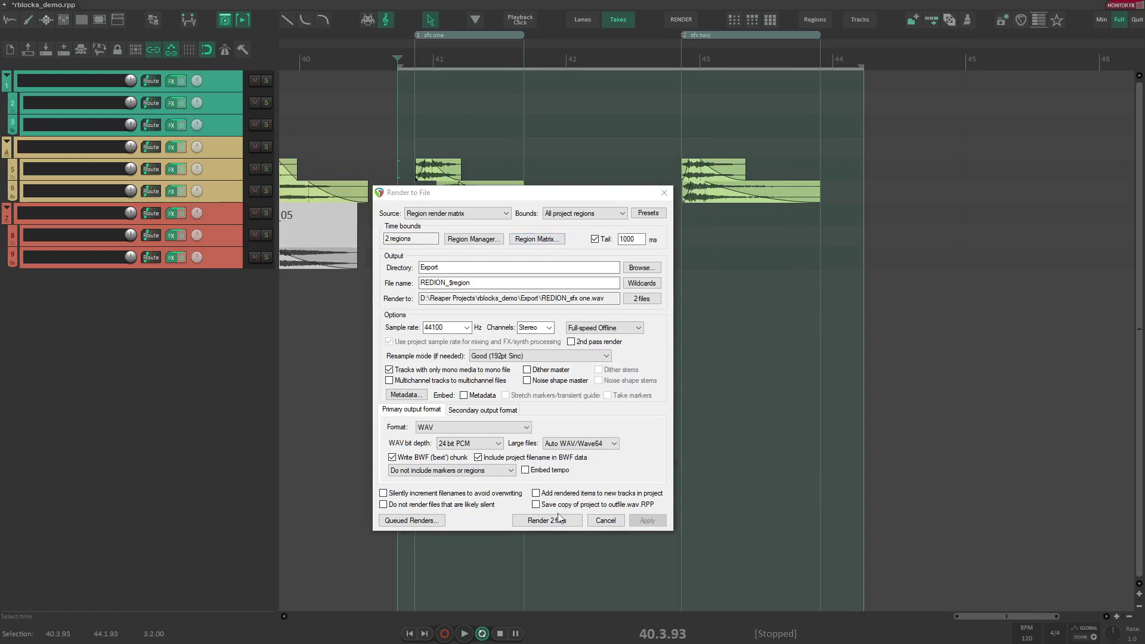
left_click(547, 521)
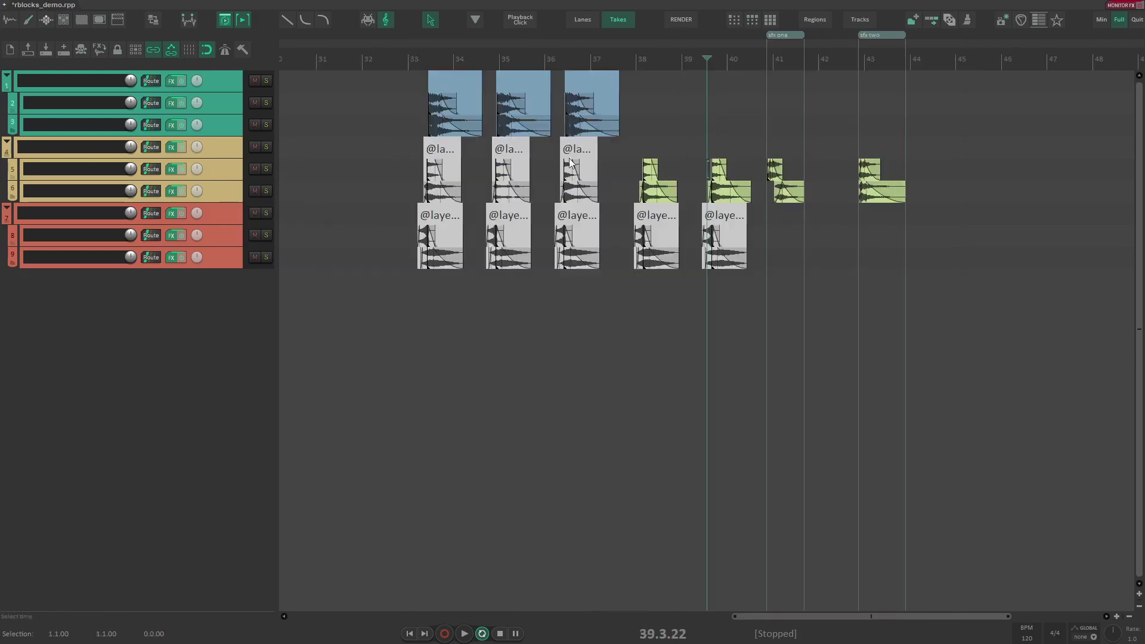
Step: Make a time selection from about 33.1.17 to 37.4.18 over the first three columns of layered blocks
scroll(645, 157, "up", 2)
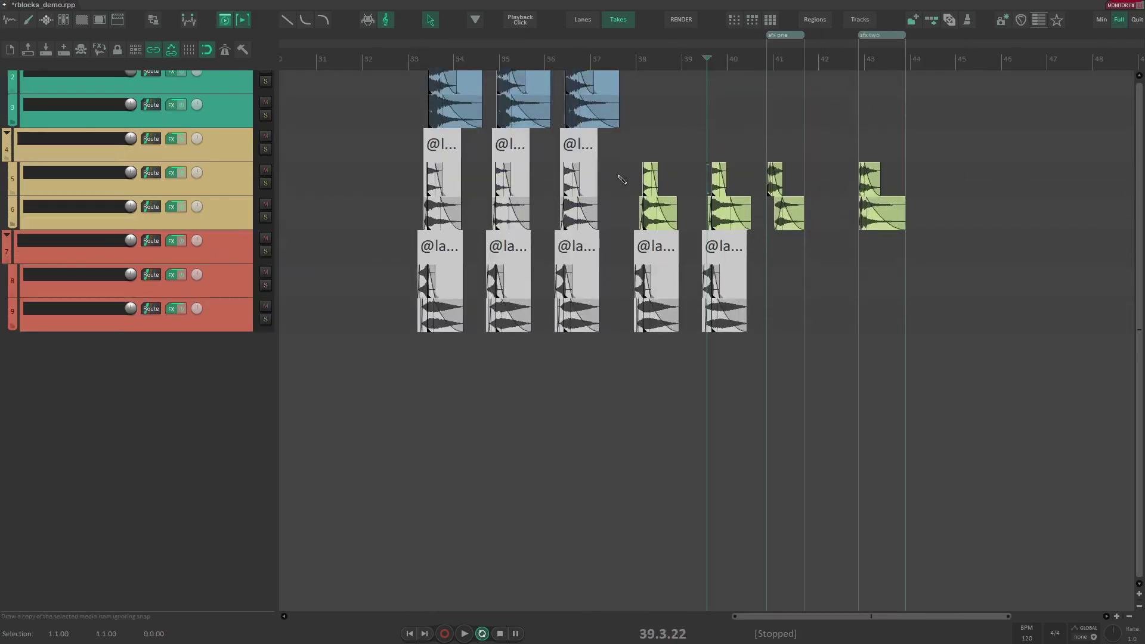
scroll(644, 157, "up", 3)
scroll(650, 213, "down", 2)
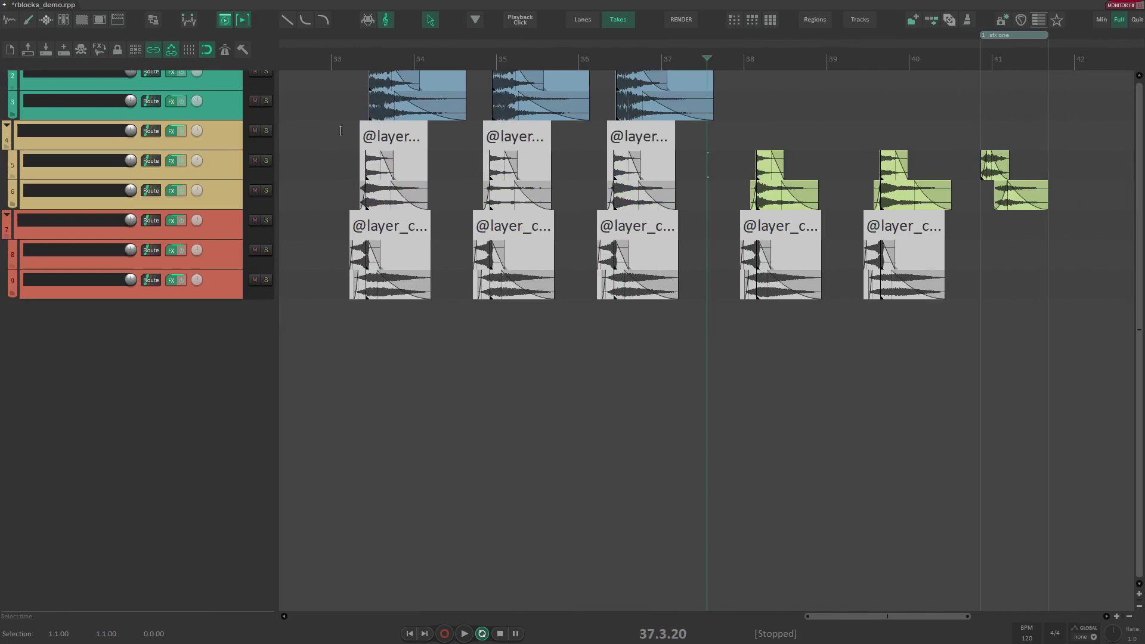
left_click_drag(340, 128, 673, 301)
left_click(317, 135)
left_click_drag(335, 135, 727, 135)
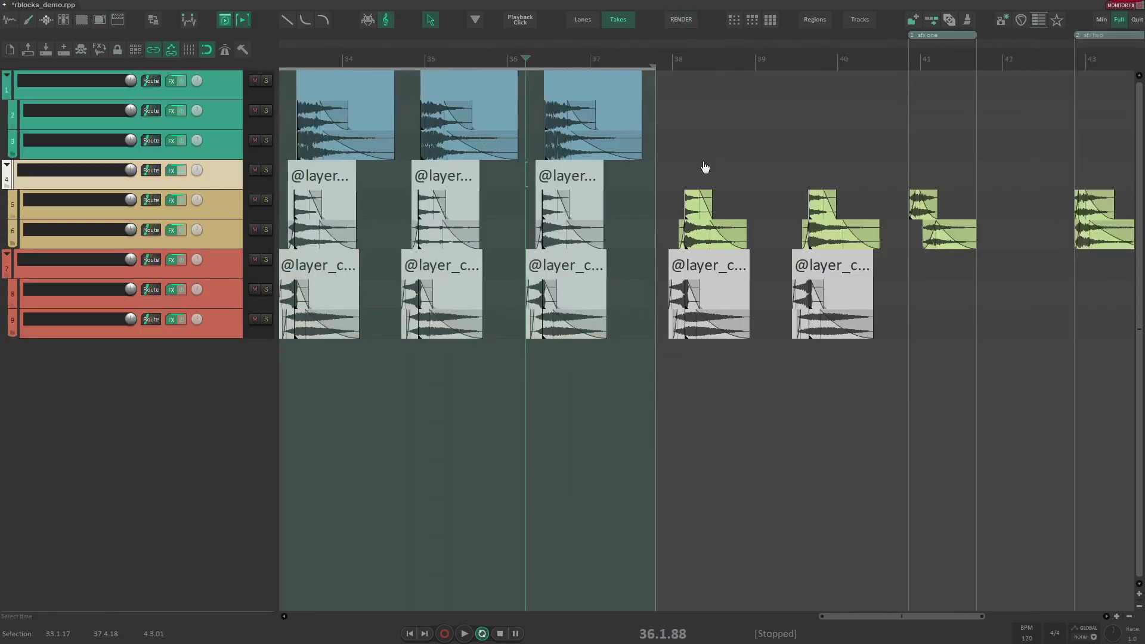
Step: Render the regions sfx one and sfx two again from the region render matrix, overwriting the existing files
left_click(633, 140)
key("ctrl+alt+r")
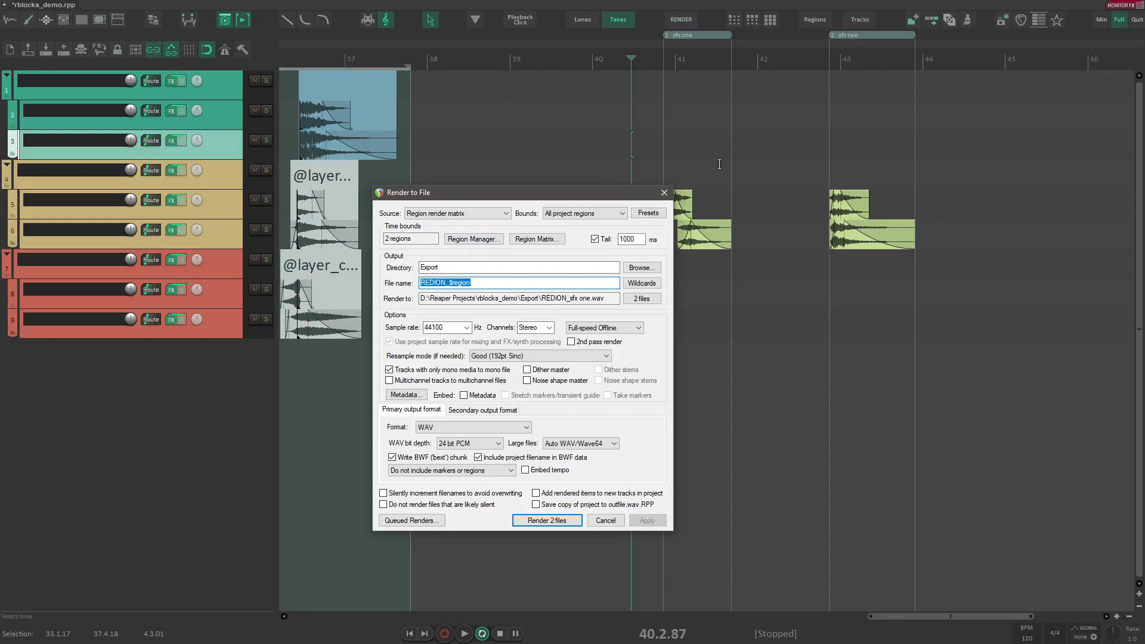
left_click(561, 529)
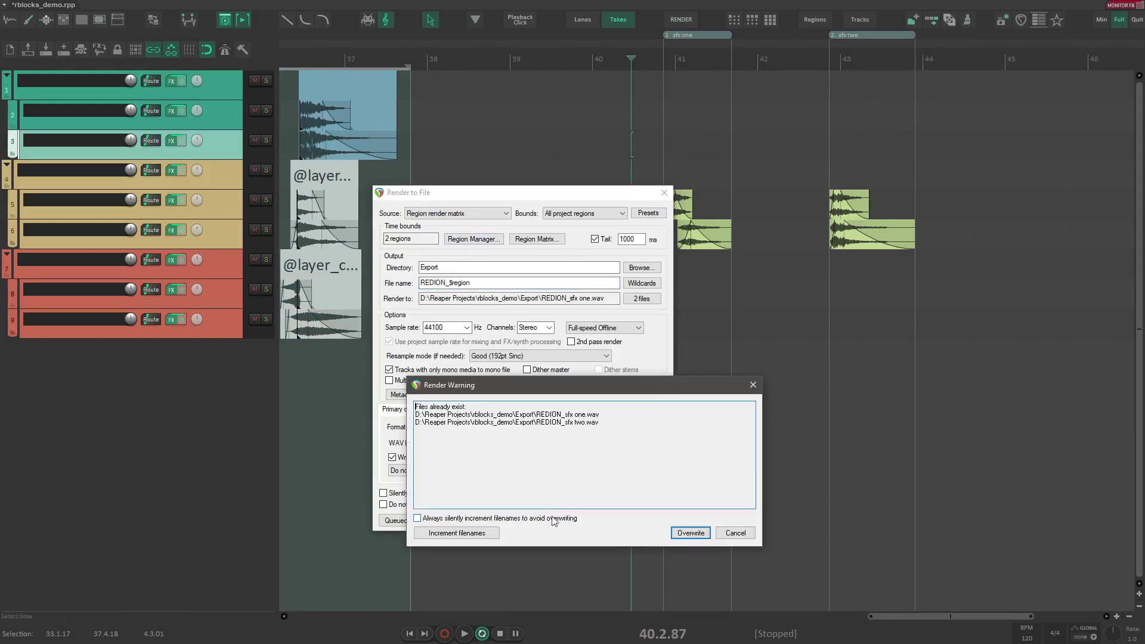
left_click(690, 528)
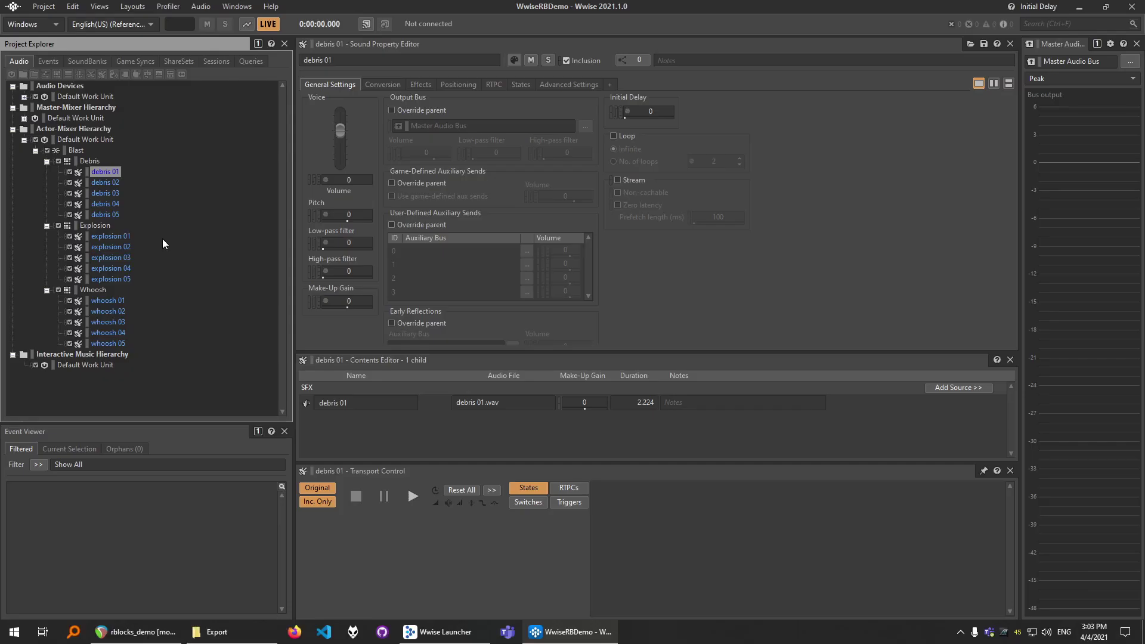
Step: Switch to Wwise and open the debris 02 sound with ReaOpen in REAPER
key("Down")
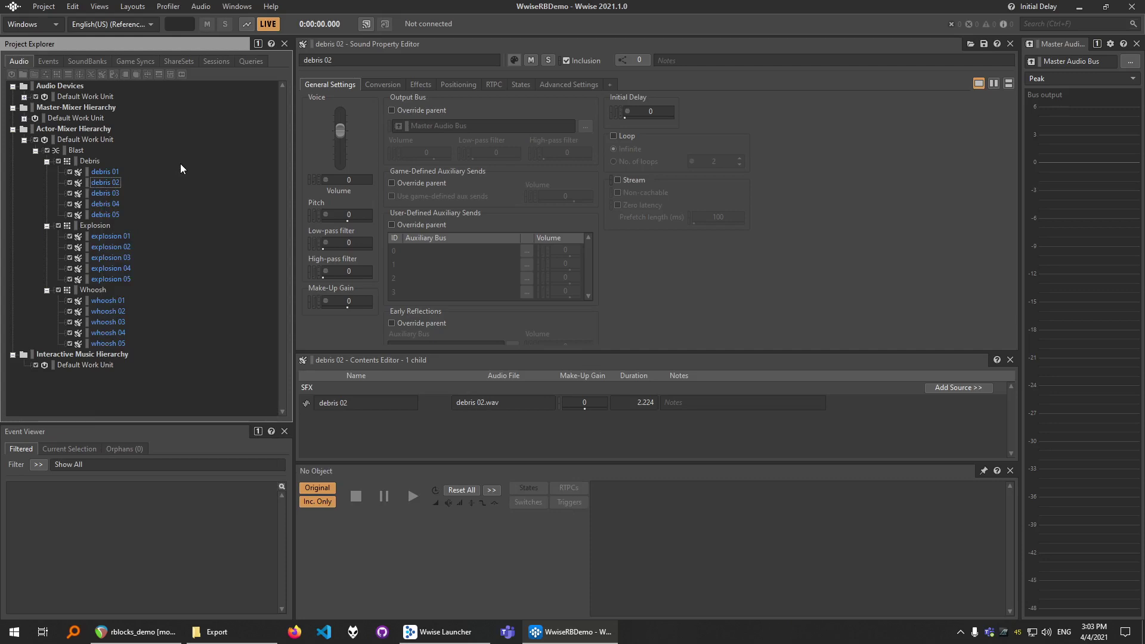
right_click(98, 183)
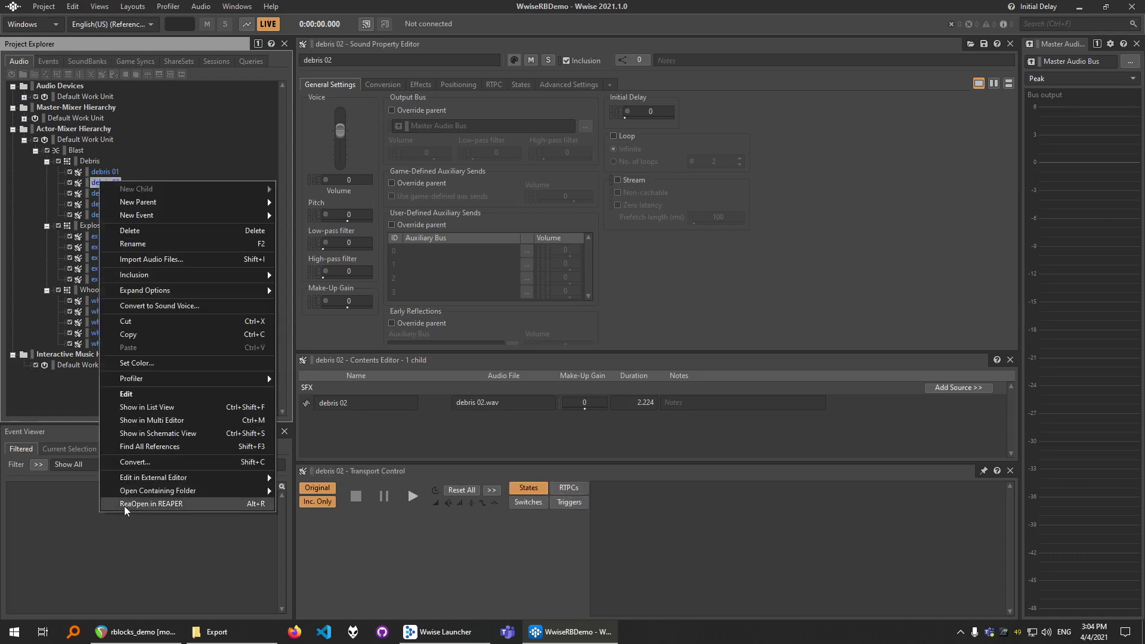
left_click(188, 505)
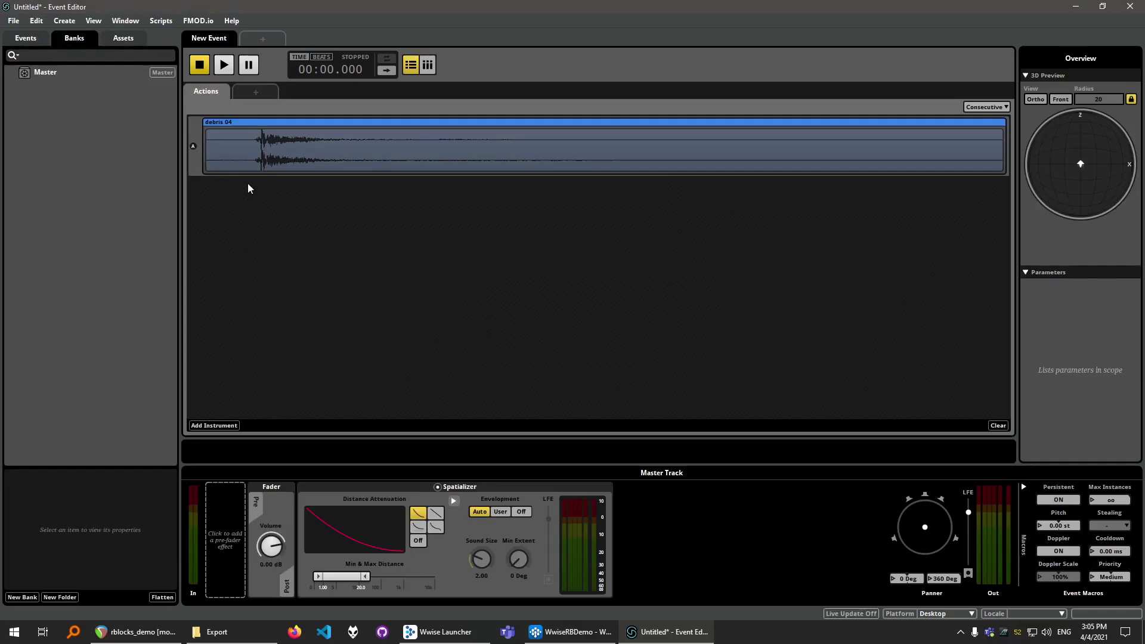
Step: In FMOD Studio, open the debris 04 instrument of the event in the external sample editor
right_click(256, 149)
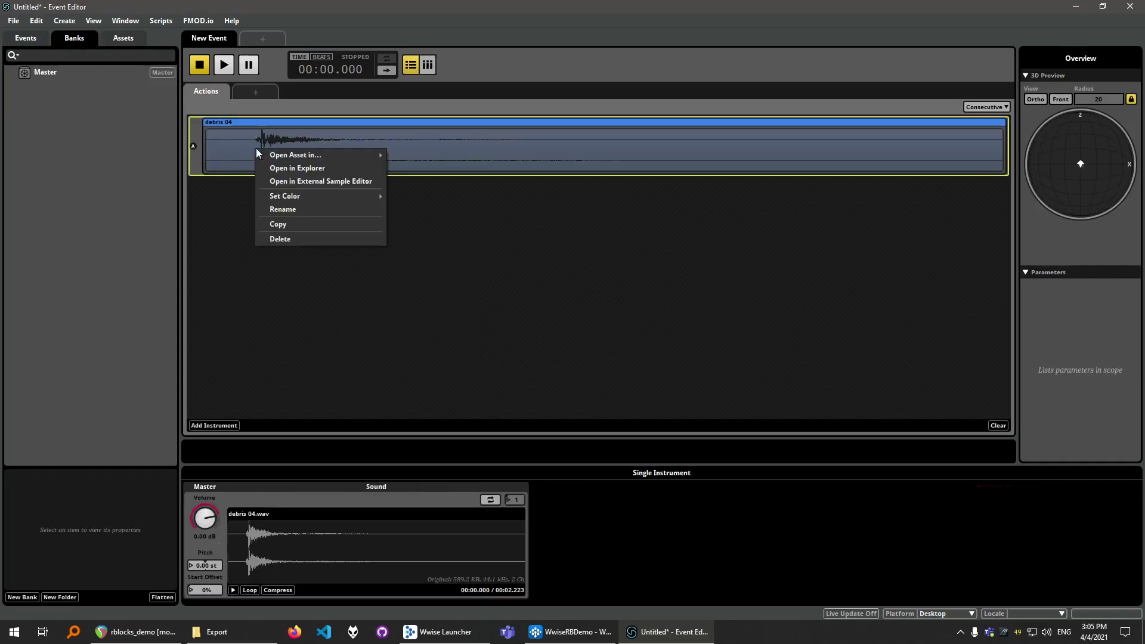
left_click(290, 181)
key("alt+Tab")
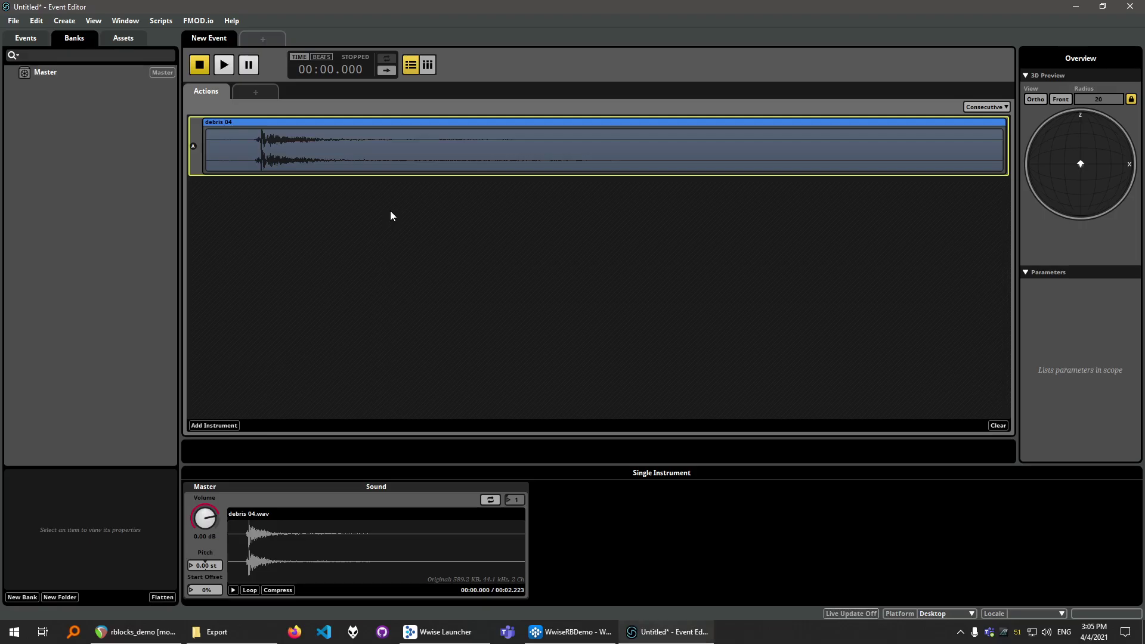
key("alt+Tab")
key("alt+Tab")
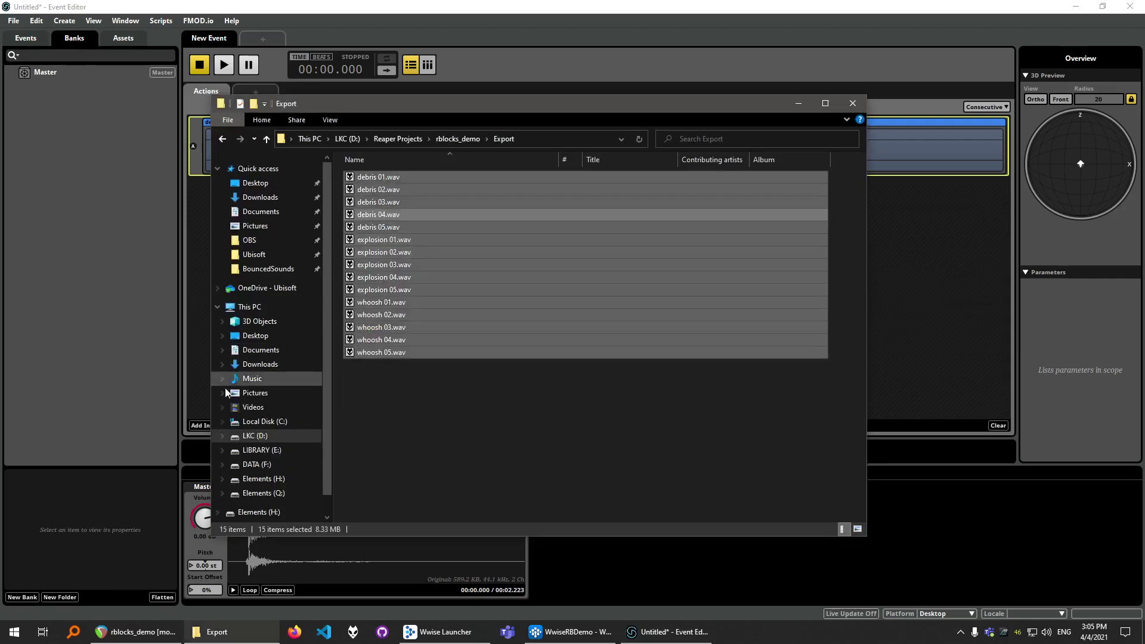
Step: Close REAPER and open explosion 04.wav from the FMOD Studio assets in the external sample editor
left_click(157, 618)
left_click(124, 38)
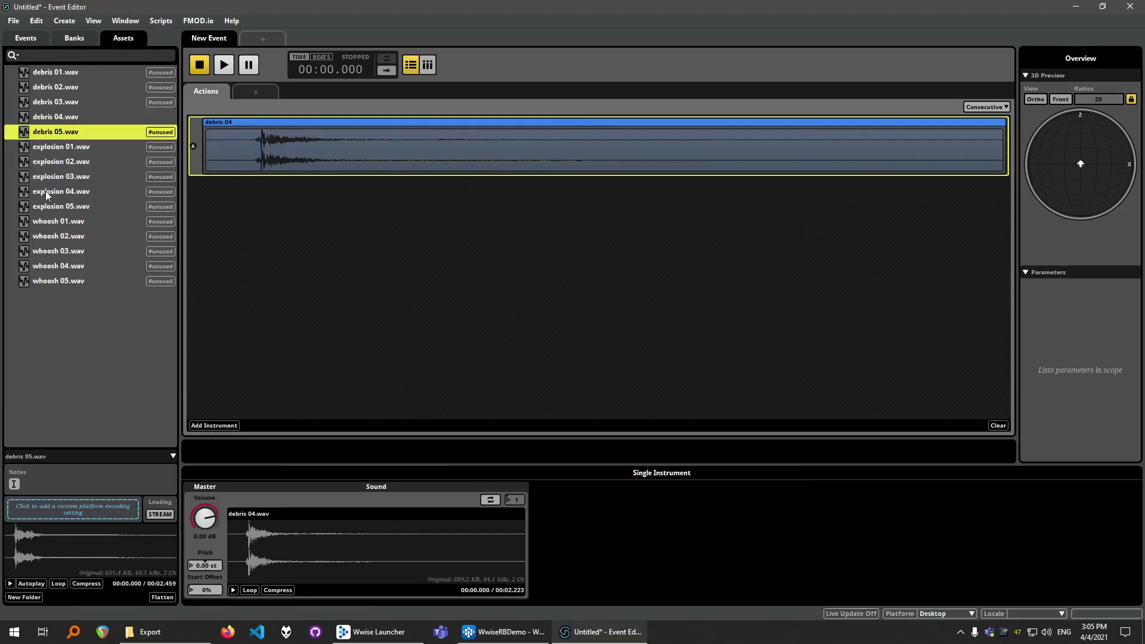
left_click(50, 191)
right_click(45, 197)
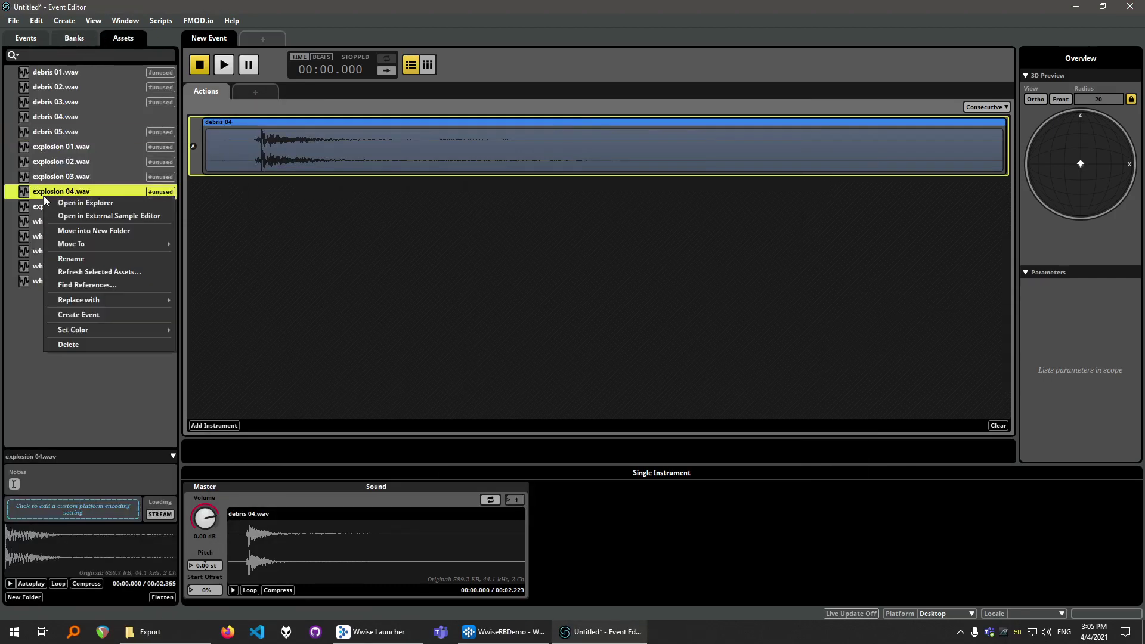
left_click(111, 217)
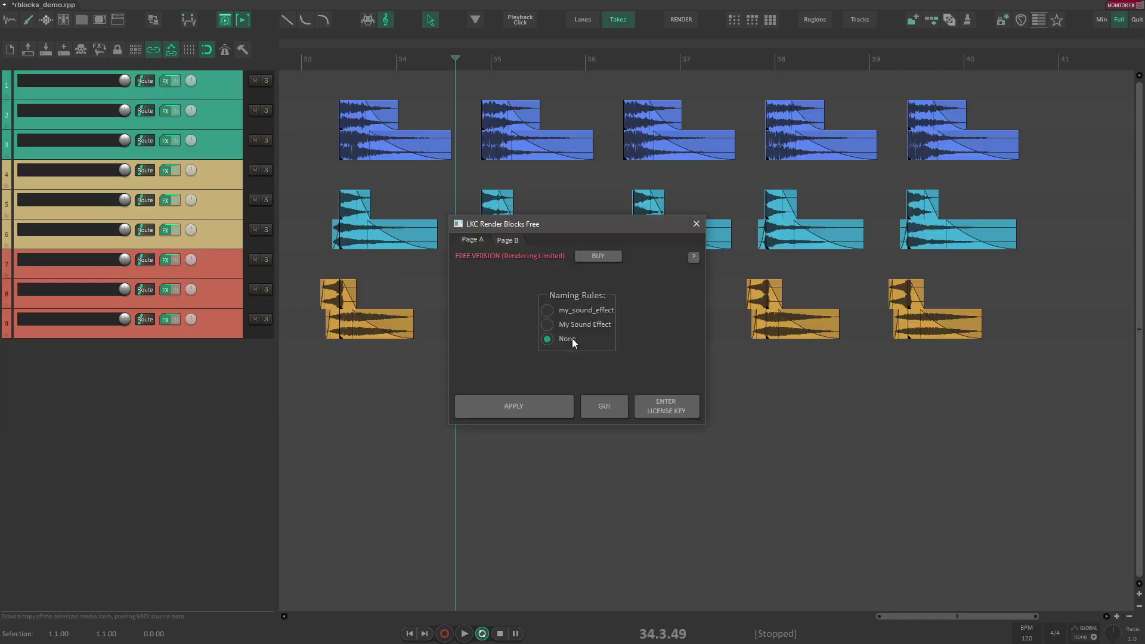
Step: Close the Render Blocks settings, try to render the explosion blocks, and dismiss the license key dialog
left_click(696, 224)
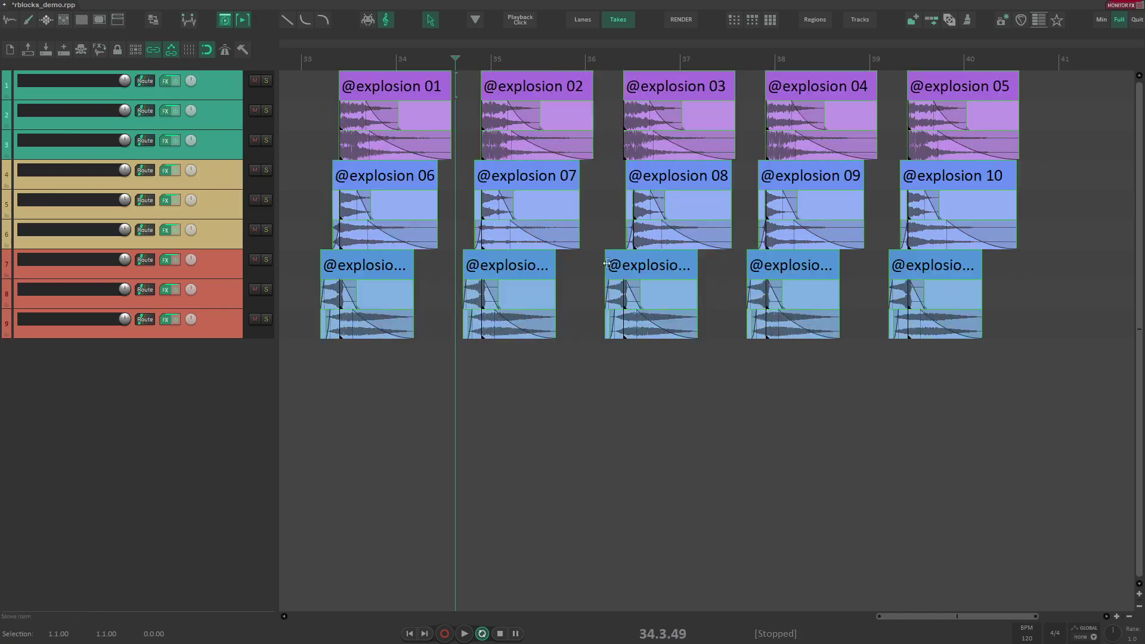
left_click(687, 154)
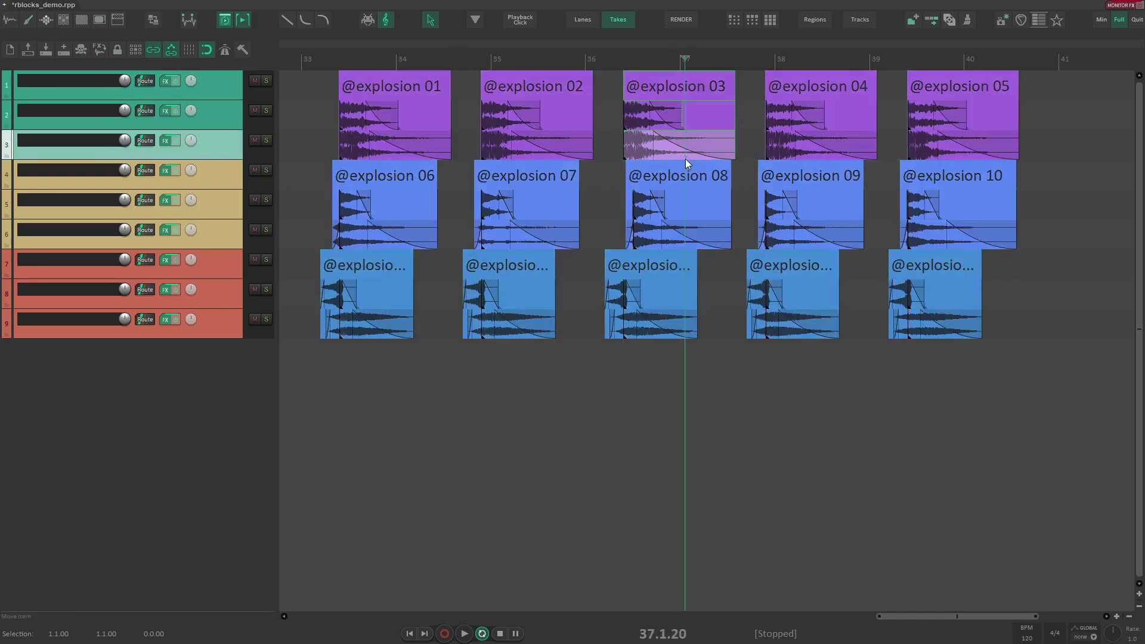
left_click(672, 24)
left_click(692, 241)
left_click(599, 167)
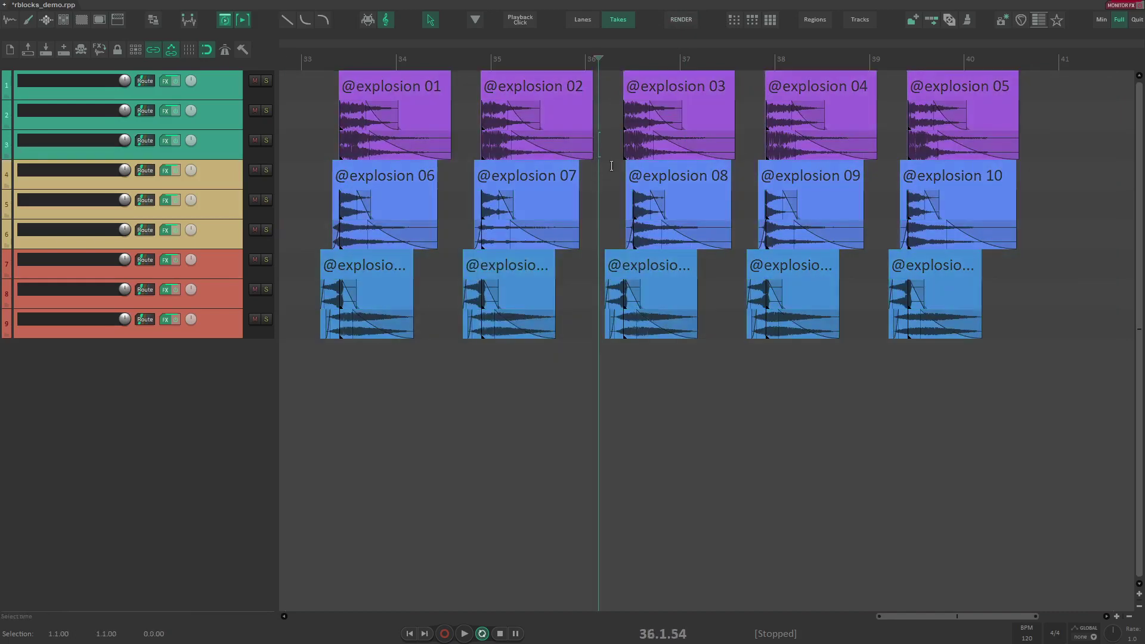
Step: Render the ten blocks explosion 01 to explosion 10
left_click_drag(299, 96, 1000, 213)
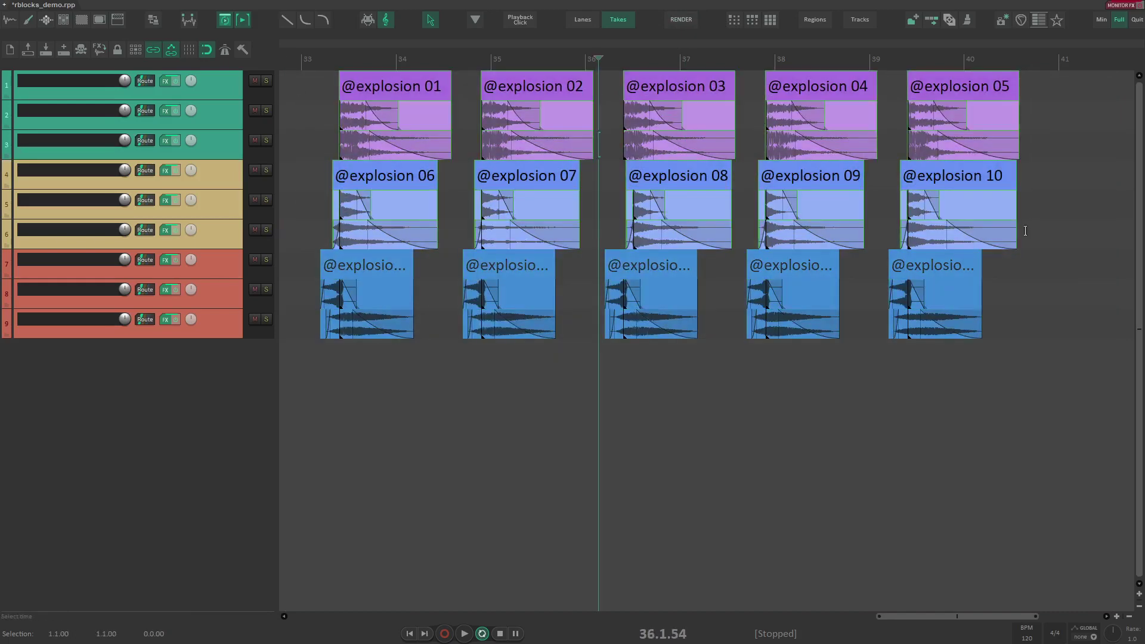
left_click(678, 20)
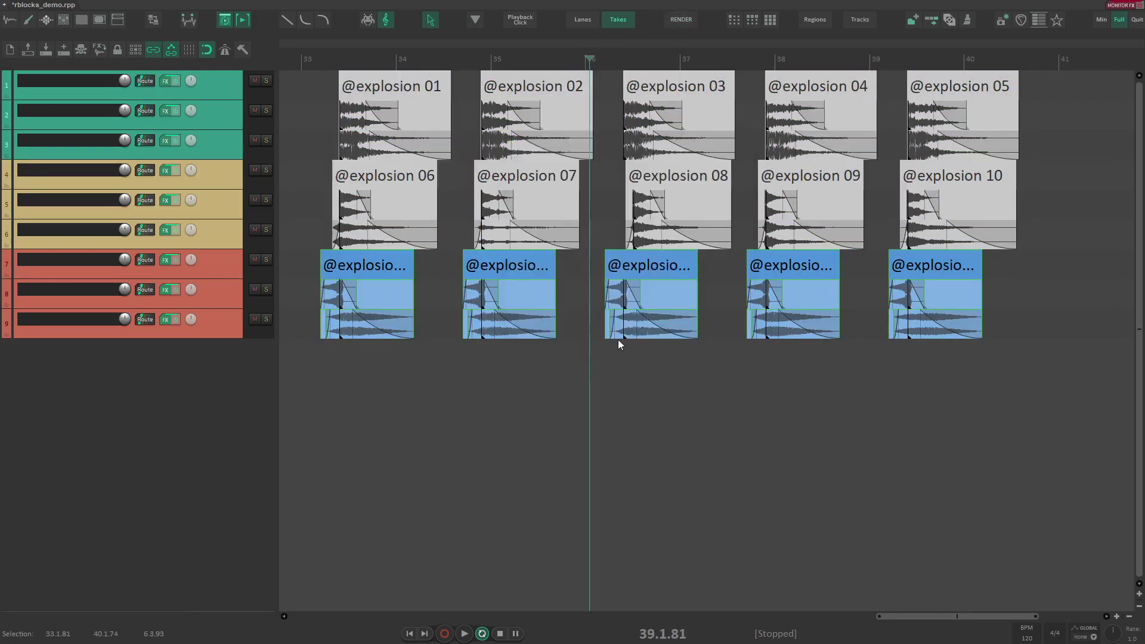
Step: Try to render all fifteen explosion blocks at once, and dismiss the license key dialog
key("ctrl+a")
left_click(682, 19)
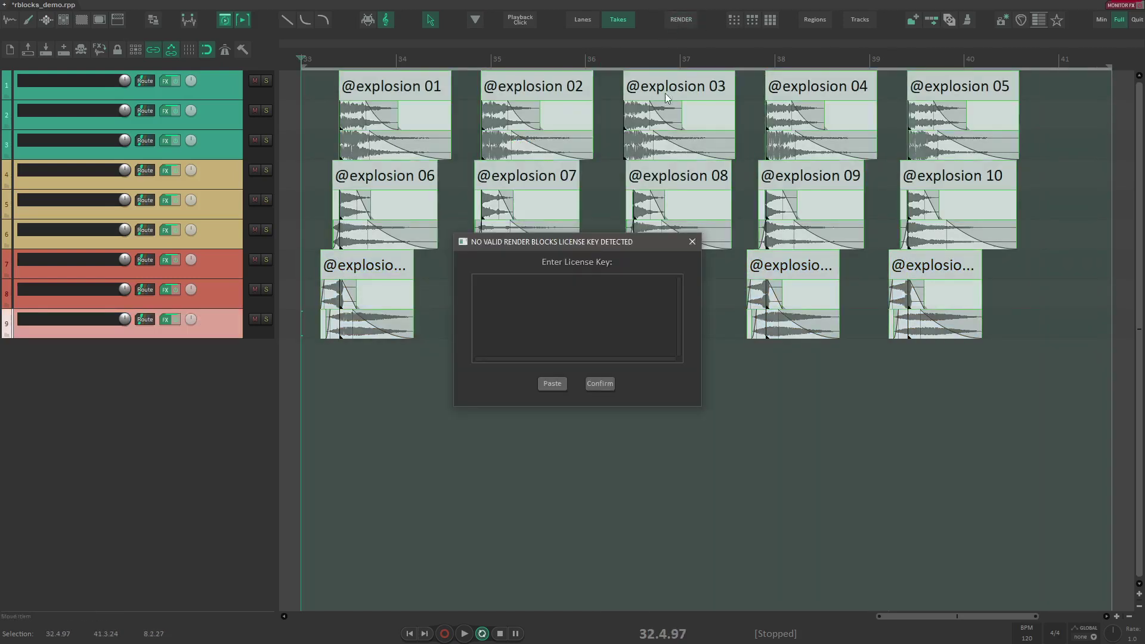
left_click(574, 201)
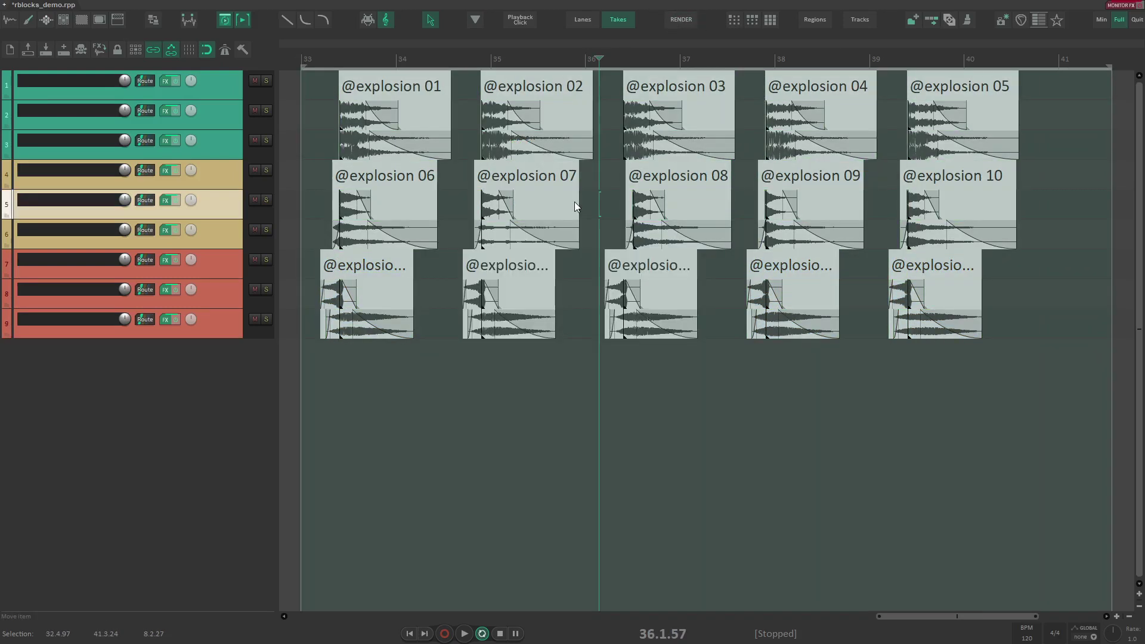